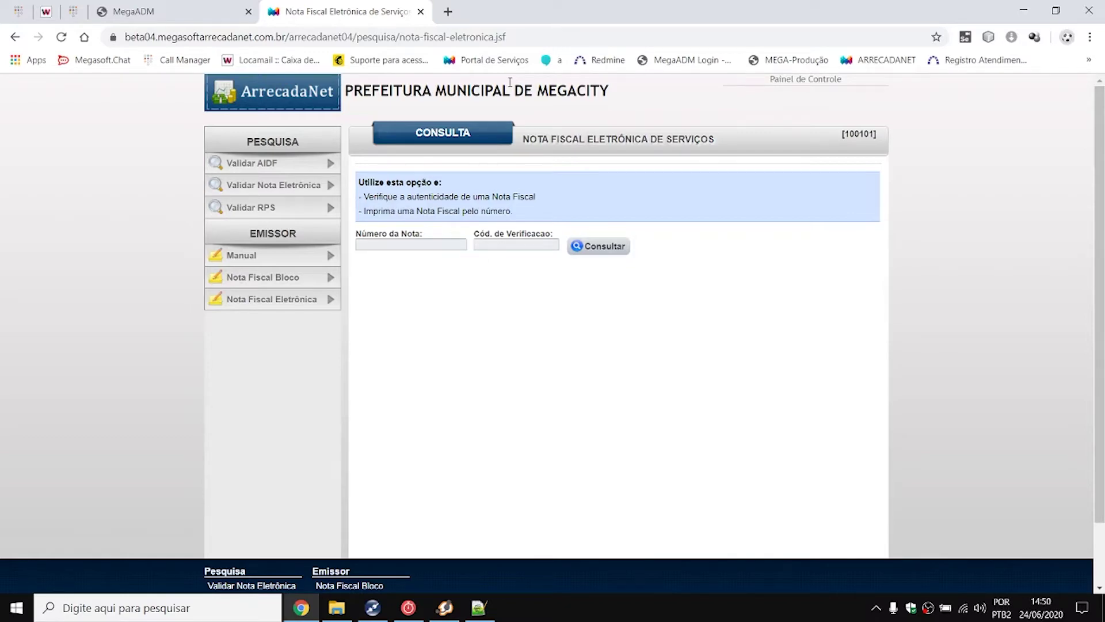
- Switch the browser showing the Nota Fiscal Eletrônica consultation page to full screen
key("F11")
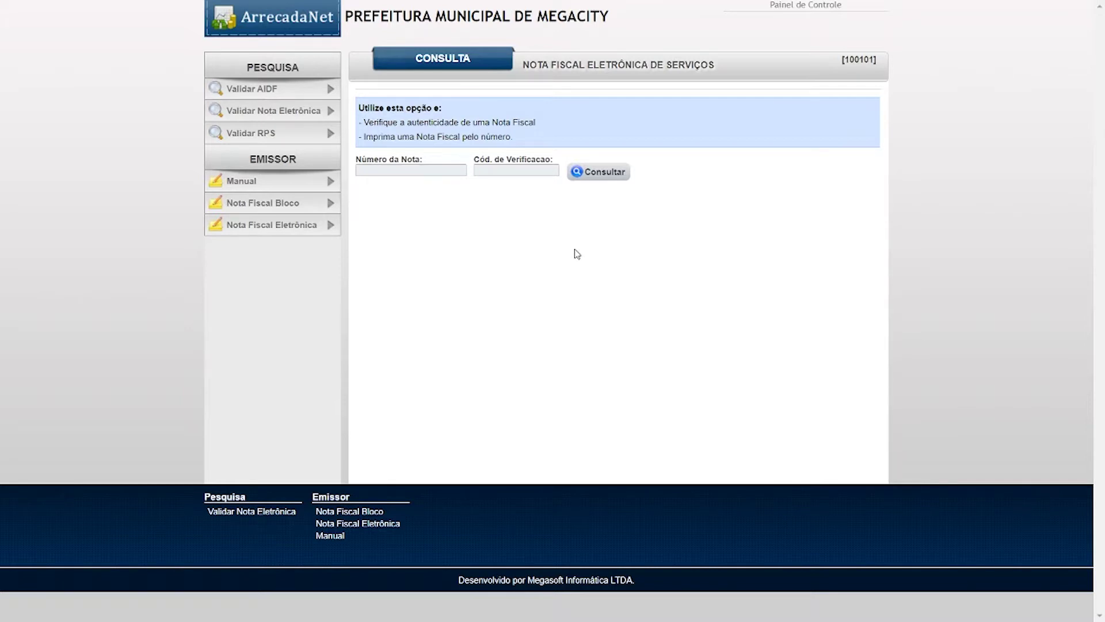
- Clear the saved password on the Nota Fiscal Eletrônica login, then log in to Administração
left_click(281, 223)
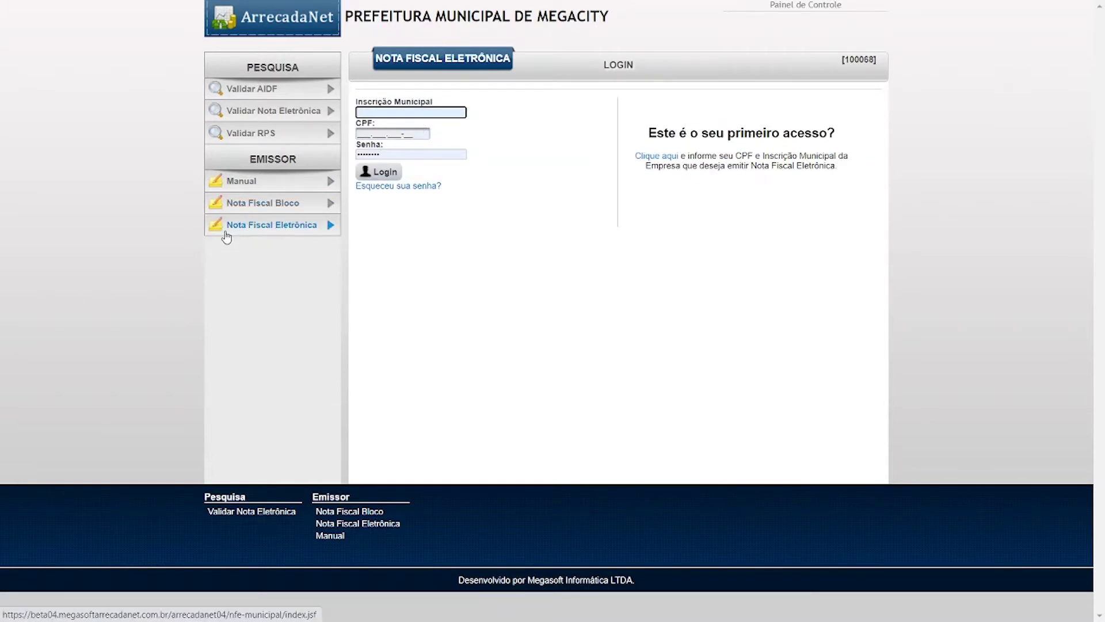
left_click(415, 152)
double_click(414, 152)
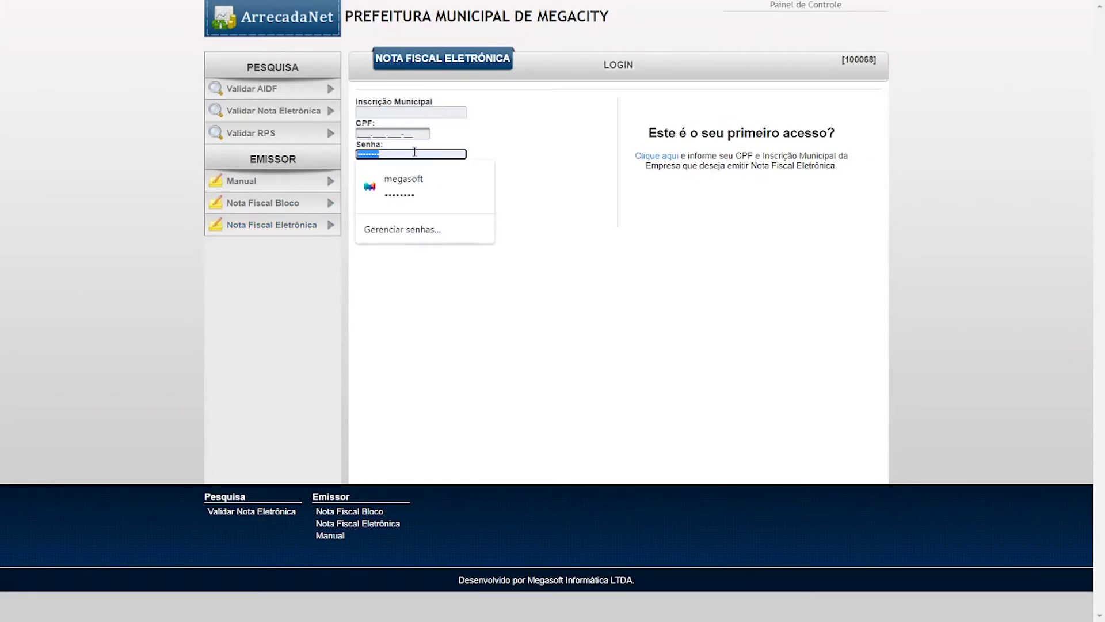
key("BackSpace")
left_click(585, 239)
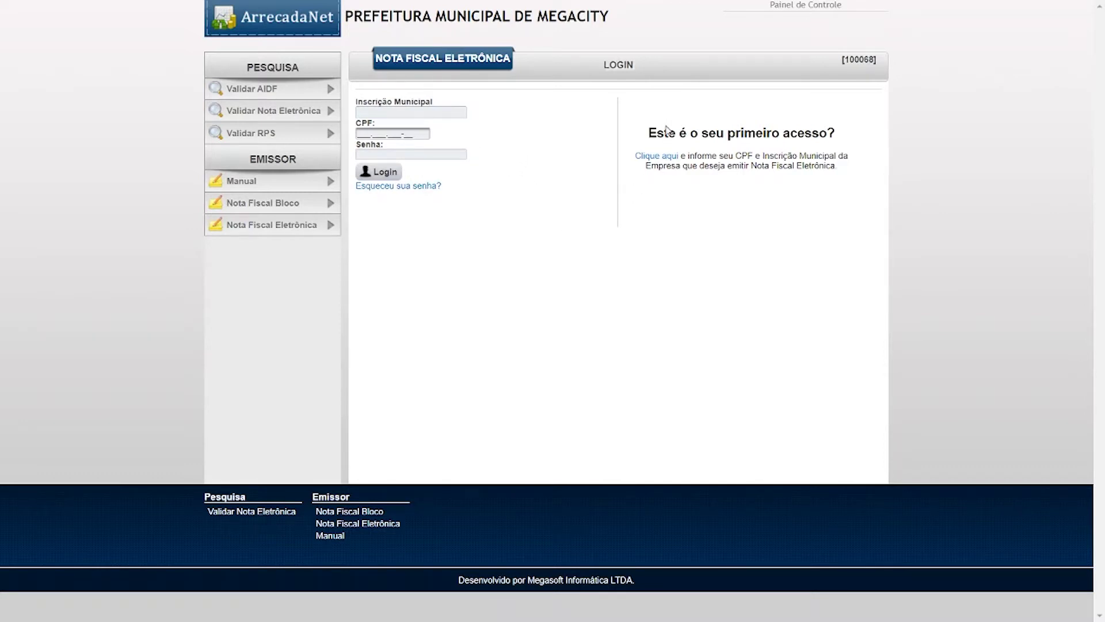
left_click(806, 7)
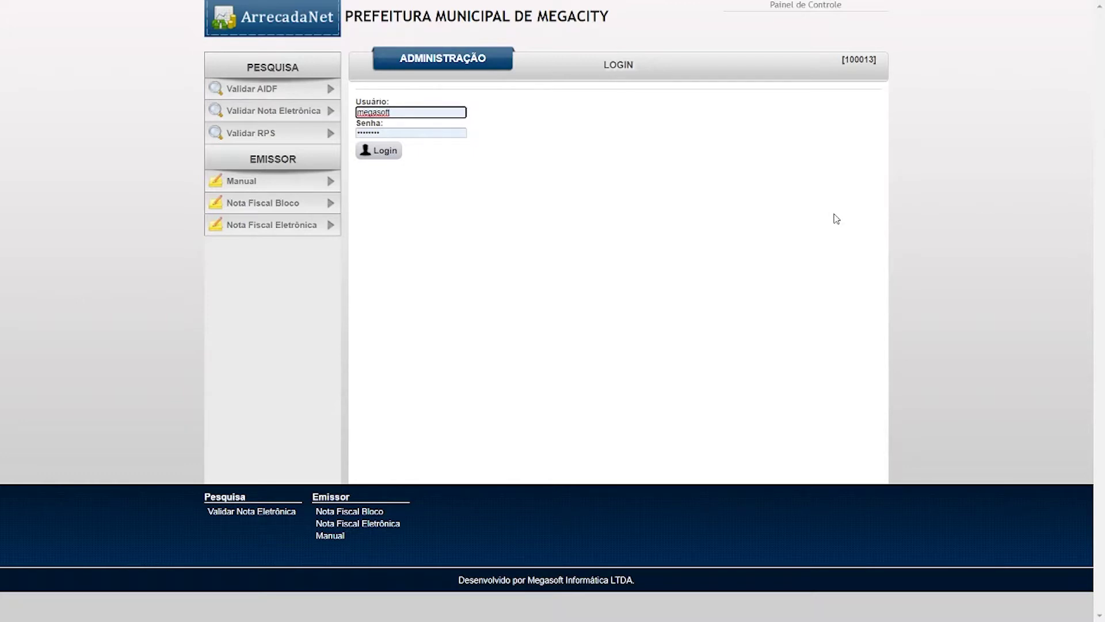
left_click(378, 151)
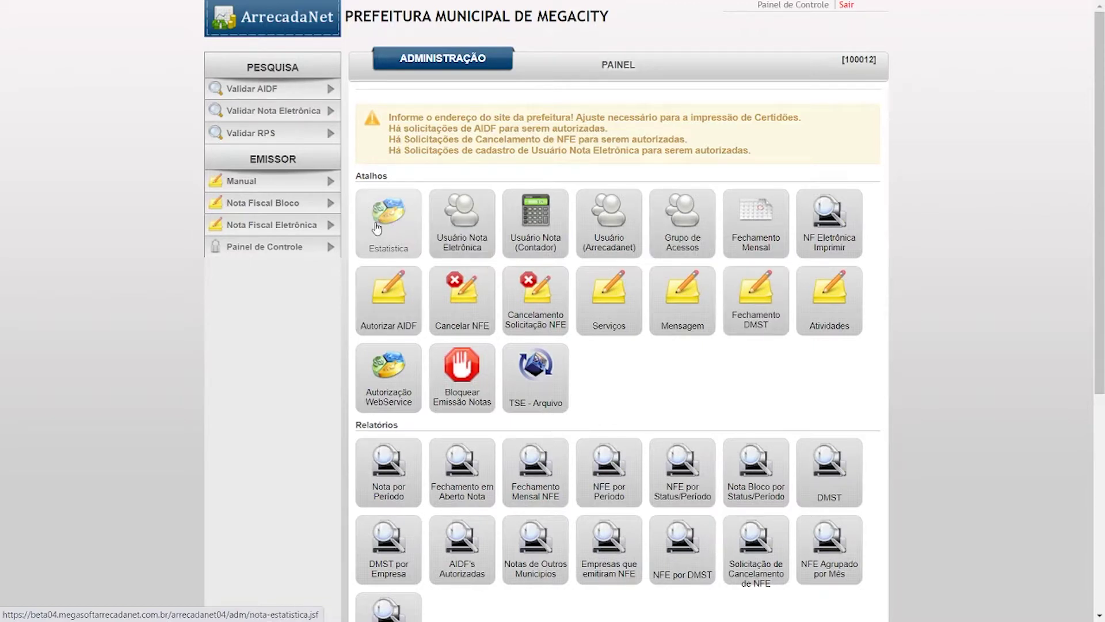
left_click_drag(389, 117, 752, 149)
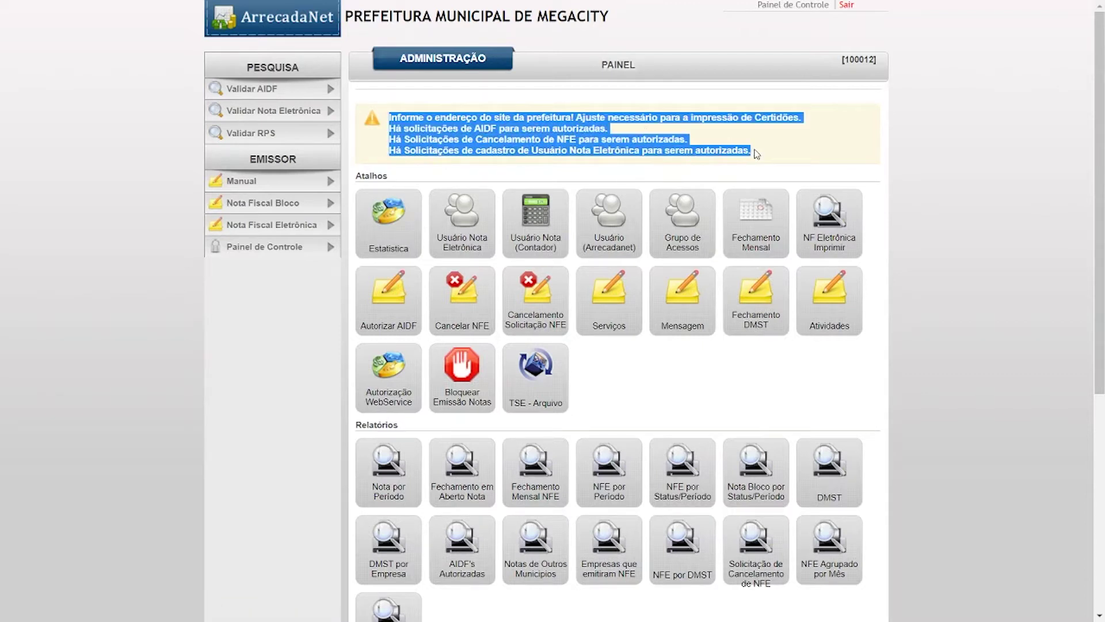
left_click(1014, 228)
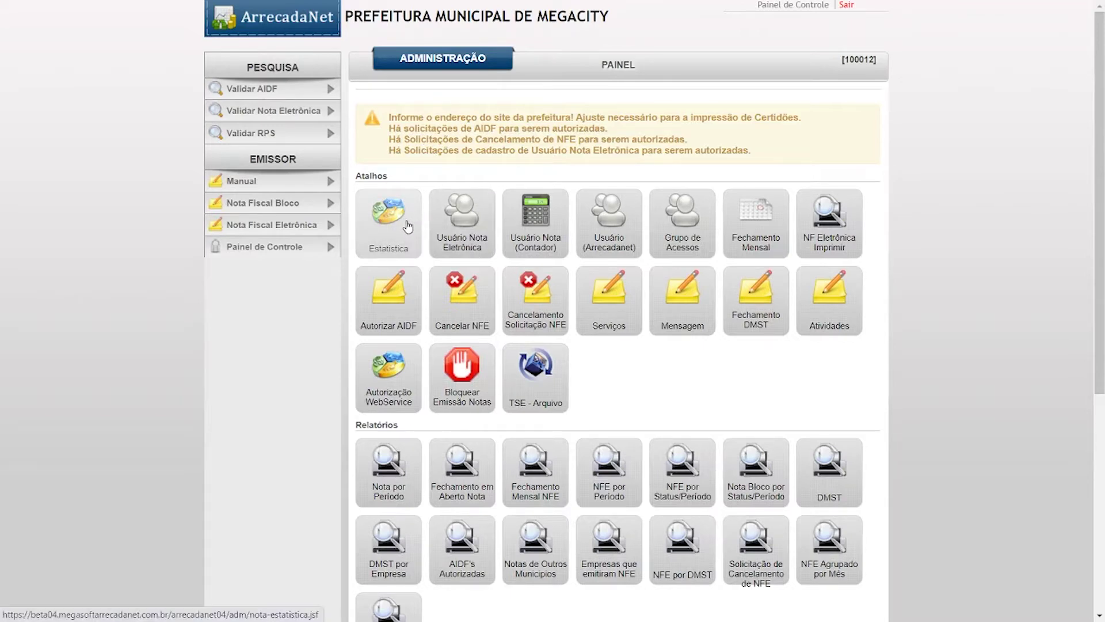
scroll(409, 225, "down", 1)
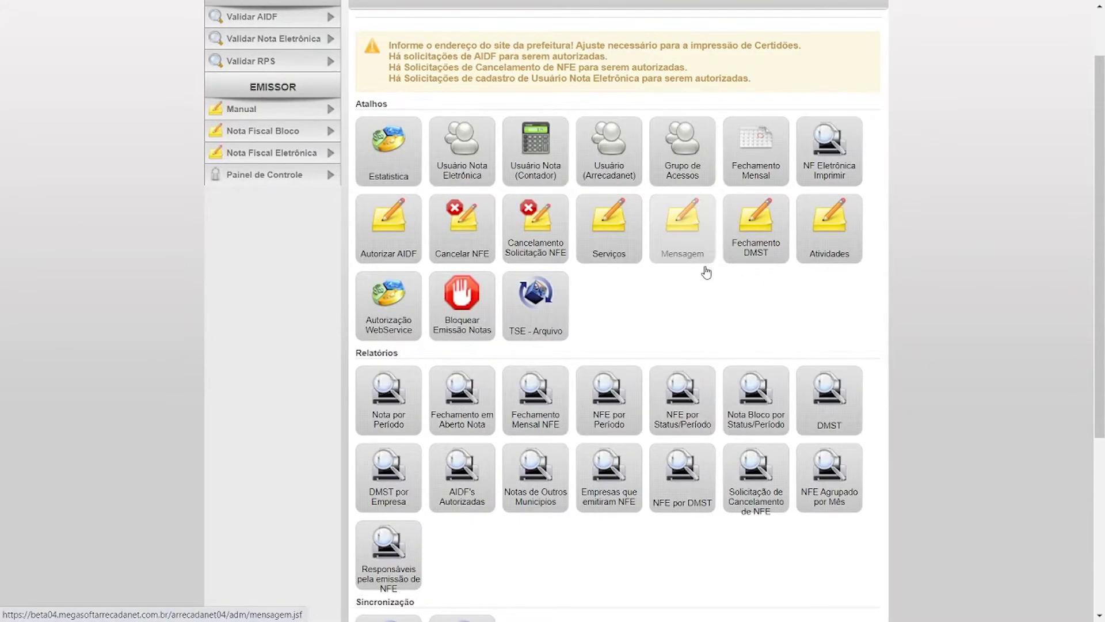
scroll(708, 271, "down", 2)
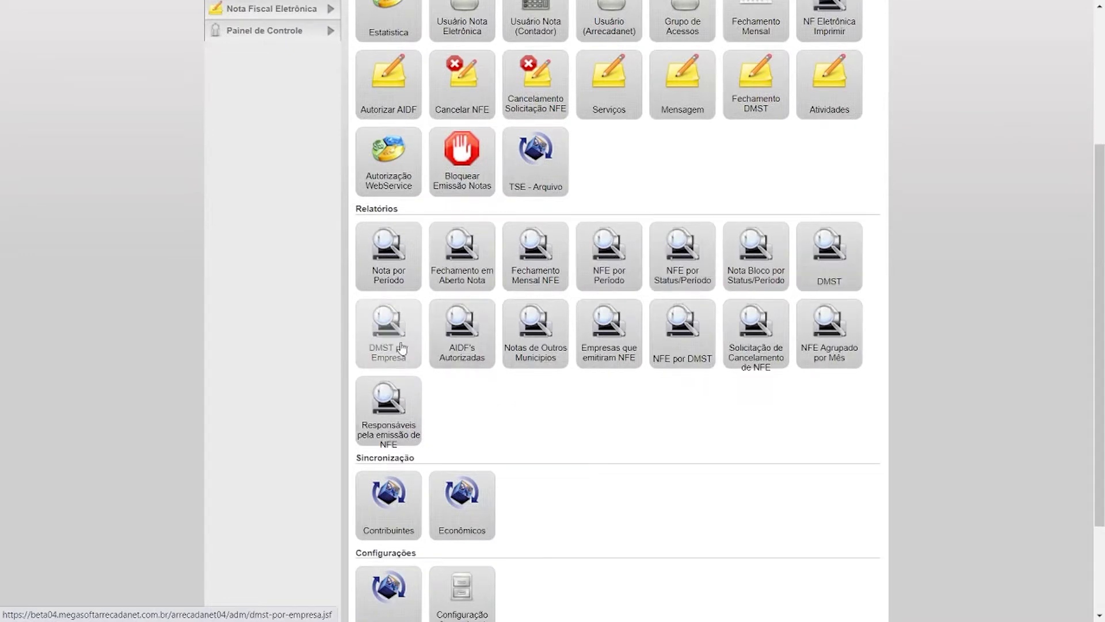
scroll(809, 356, "down", 2)
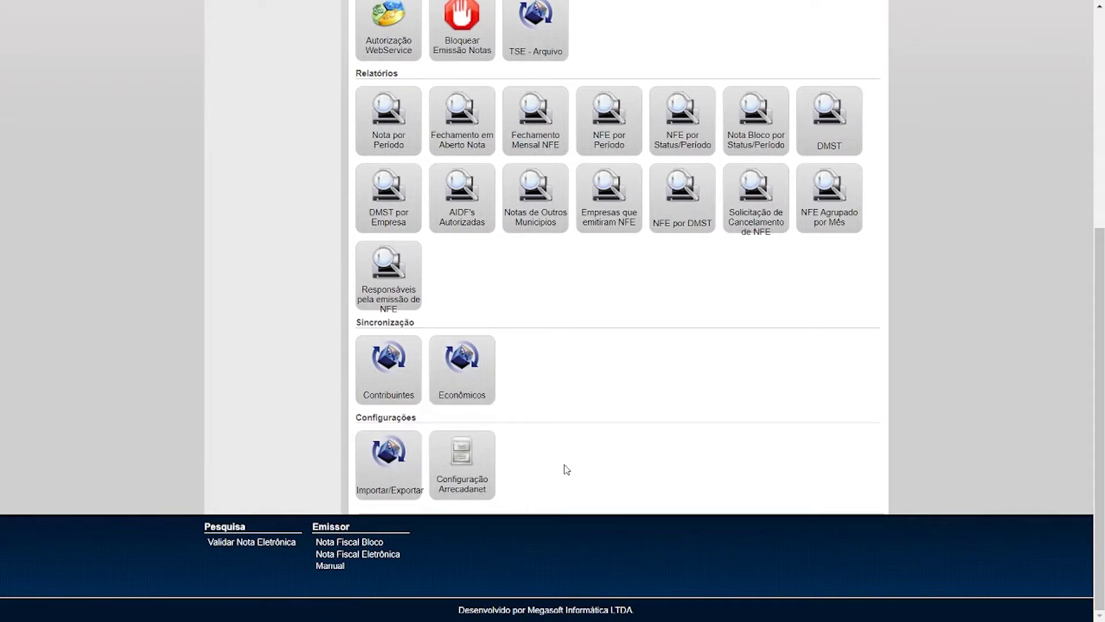
left_click(445, 346)
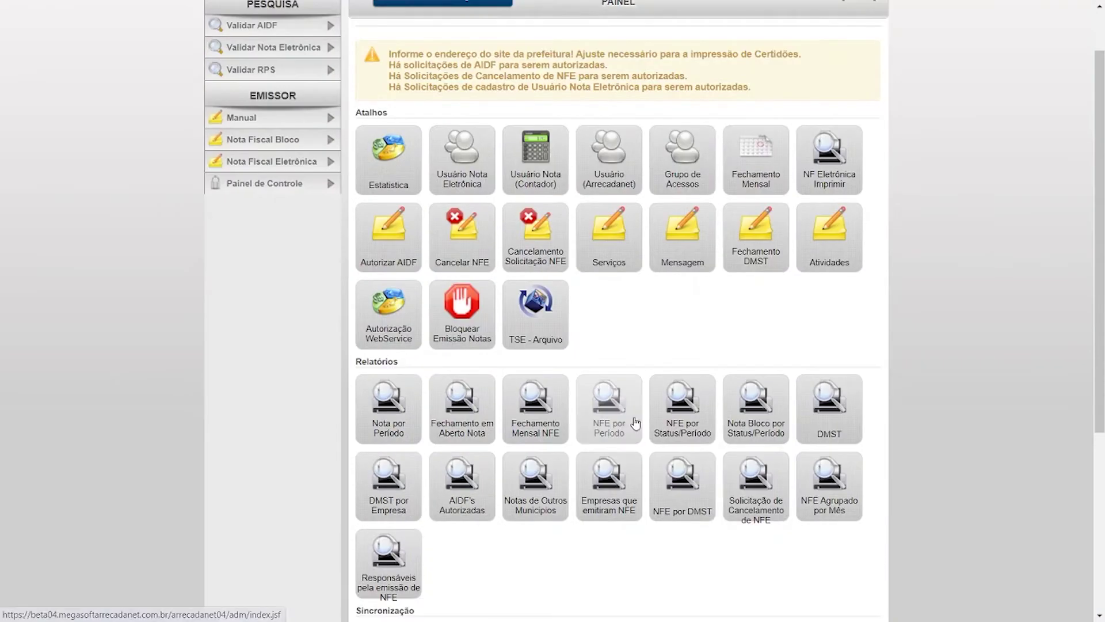
scroll(635, 423, "up", 2)
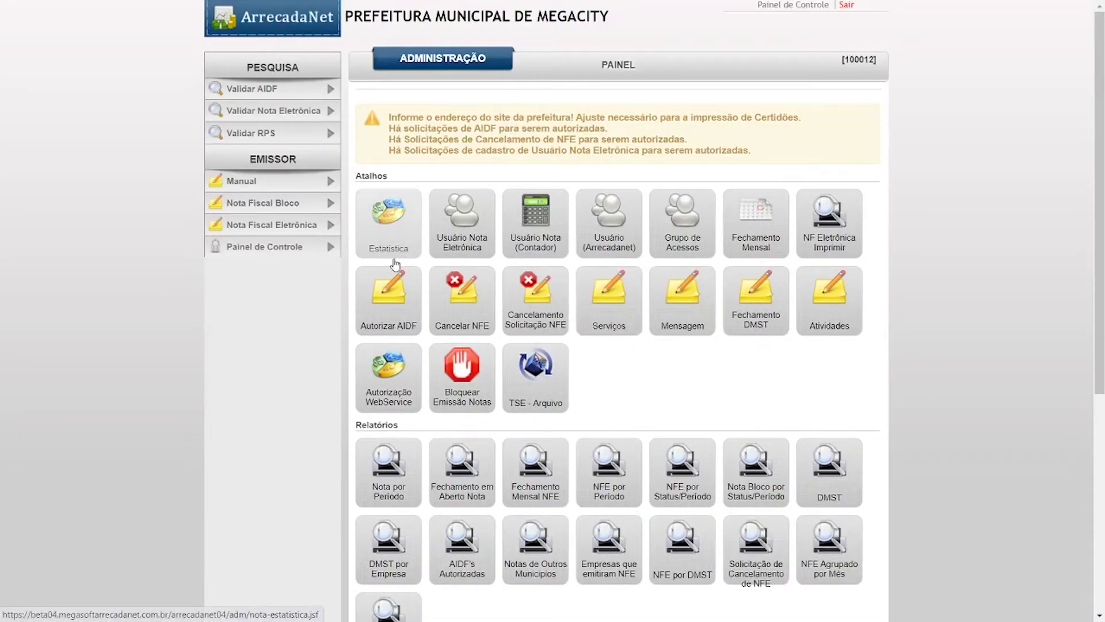
left_click(375, 212)
key("F11")
key("F11")
left_click(386, 217)
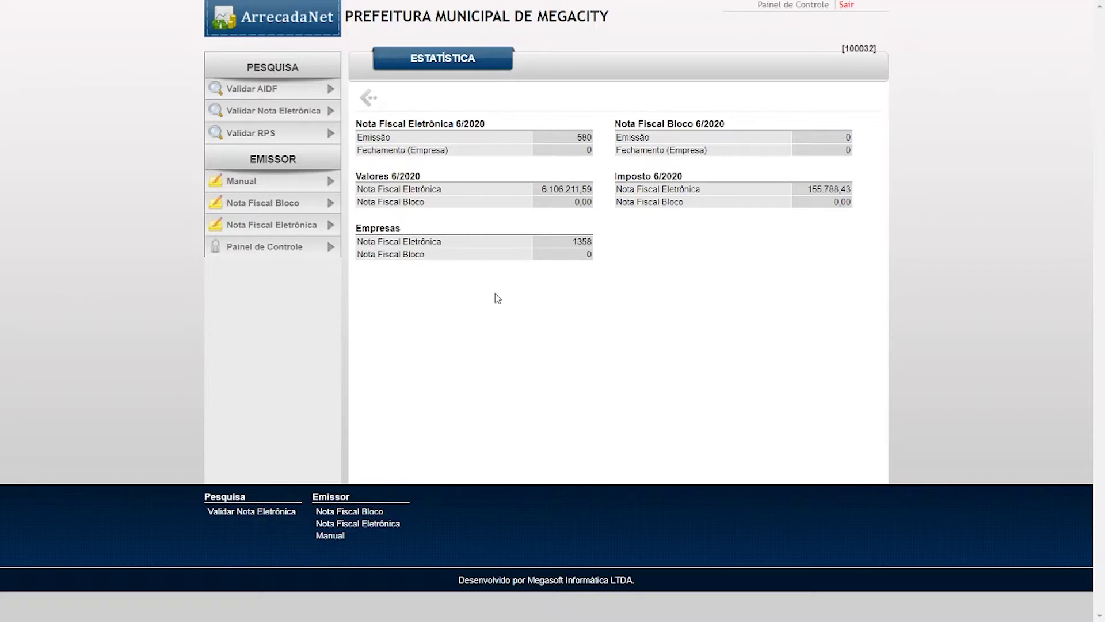
left_click_drag(377, 137, 609, 151)
left_click_drag(380, 195, 552, 202)
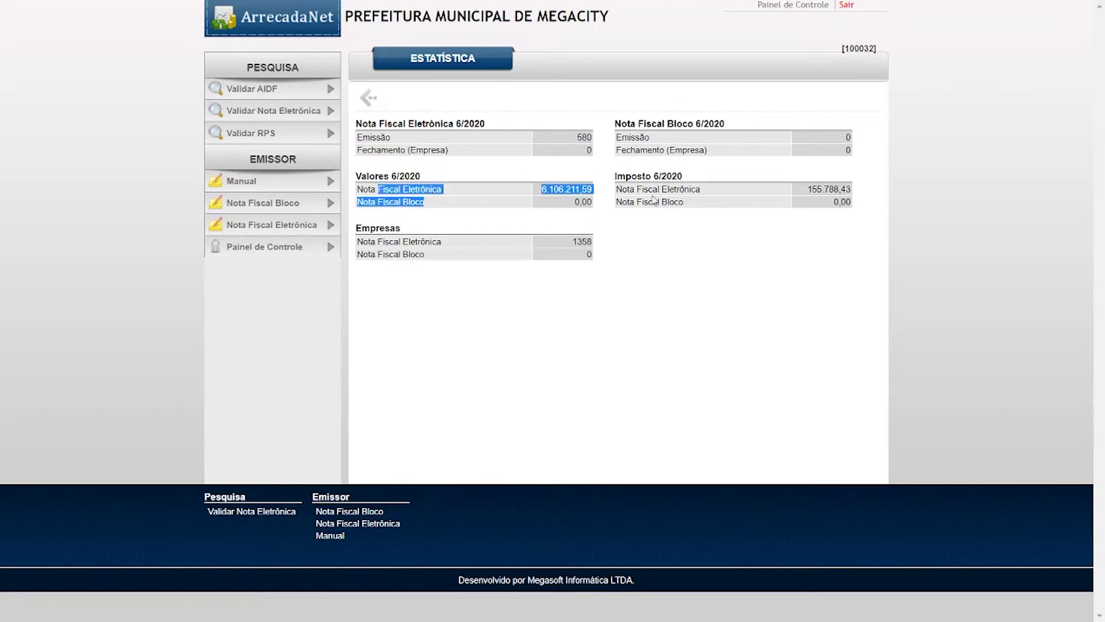
left_click_drag(659, 189, 806, 202)
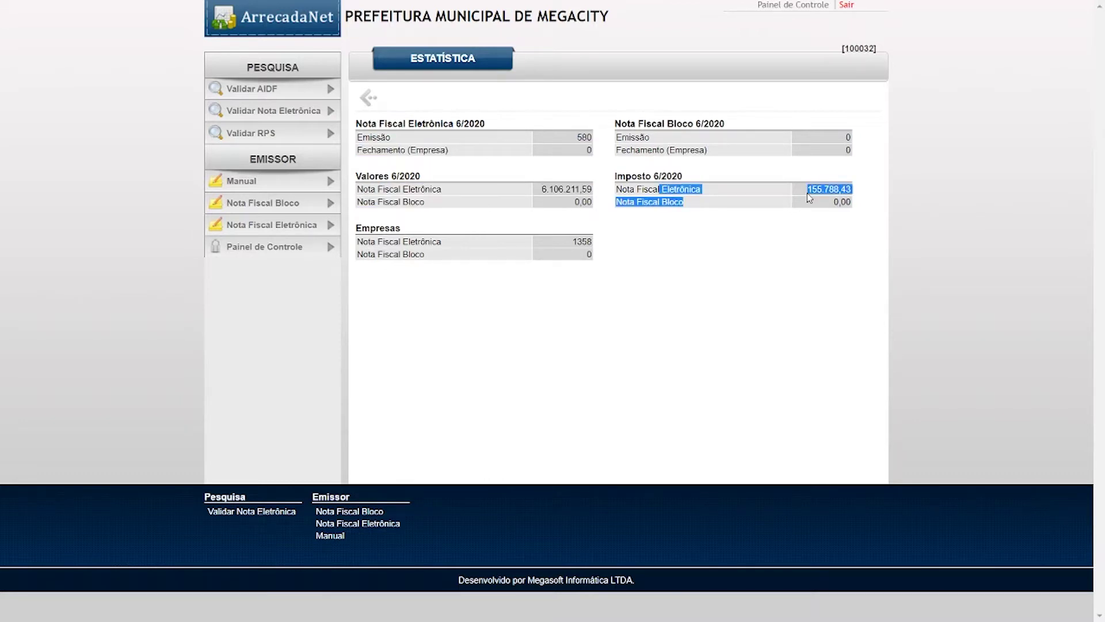
left_click(451, 272)
left_click_drag(376, 241, 608, 242)
left_click(608, 242)
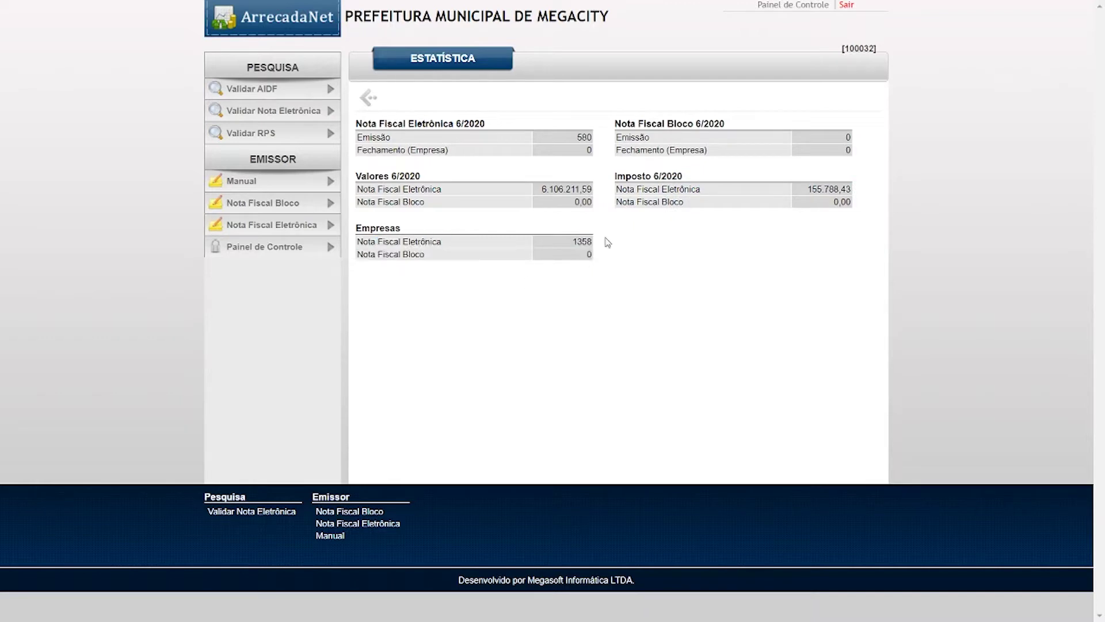
left_click(375, 102)
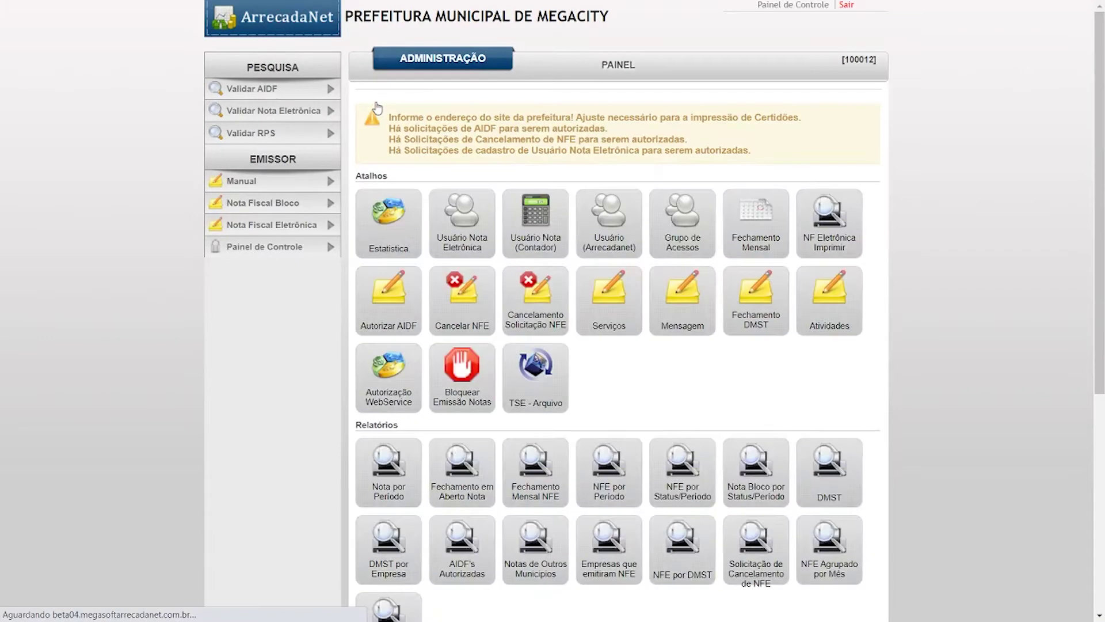
left_click(460, 230)
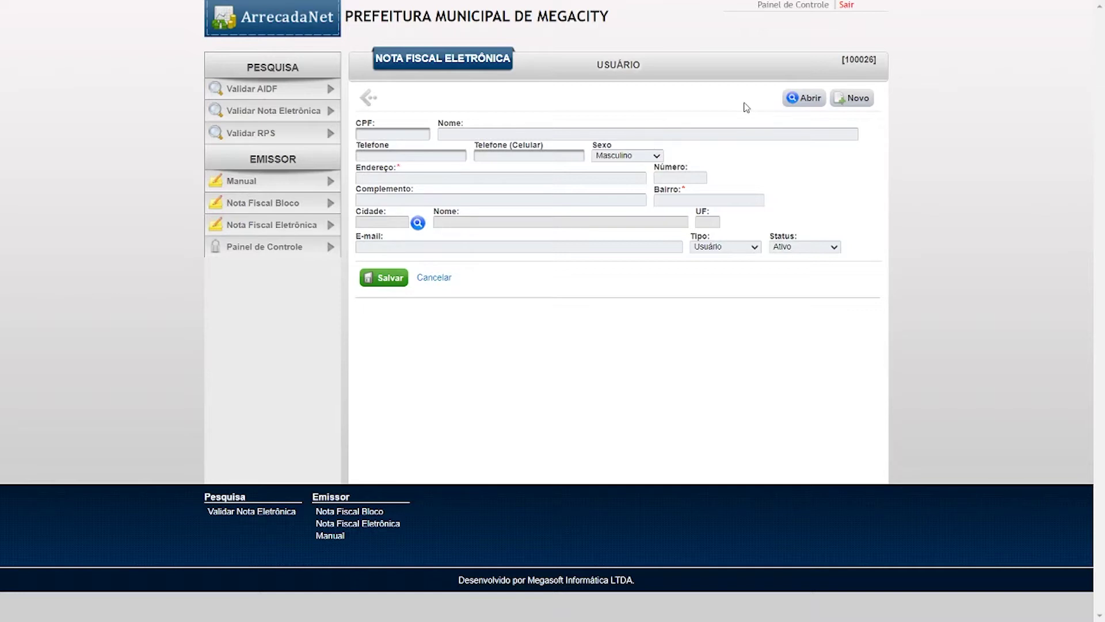
left_click(369, 98)
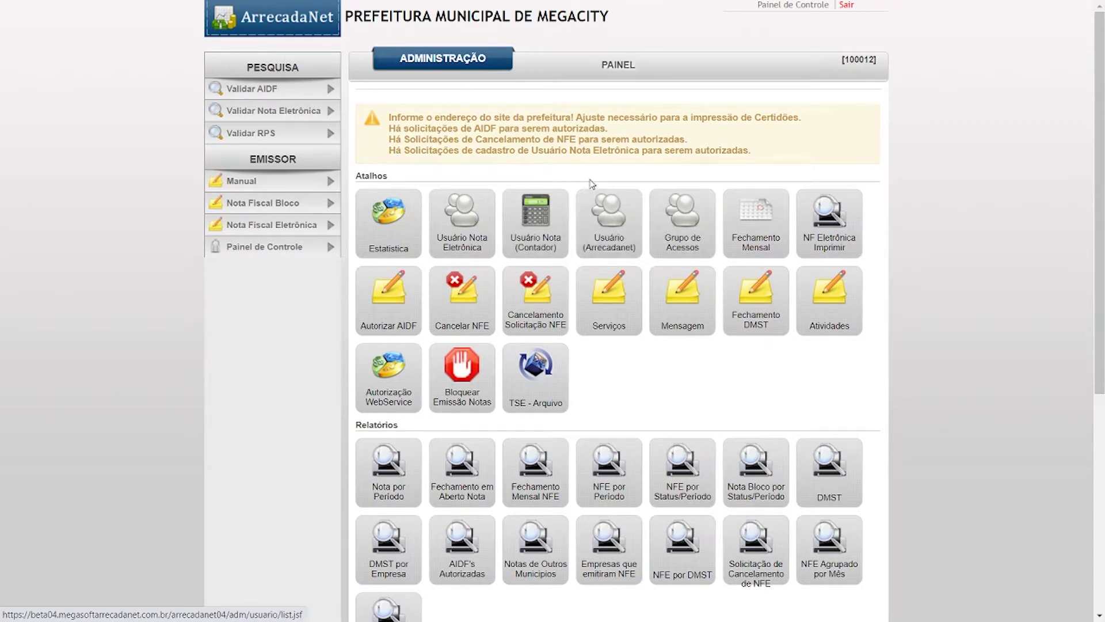
left_click(625, 225)
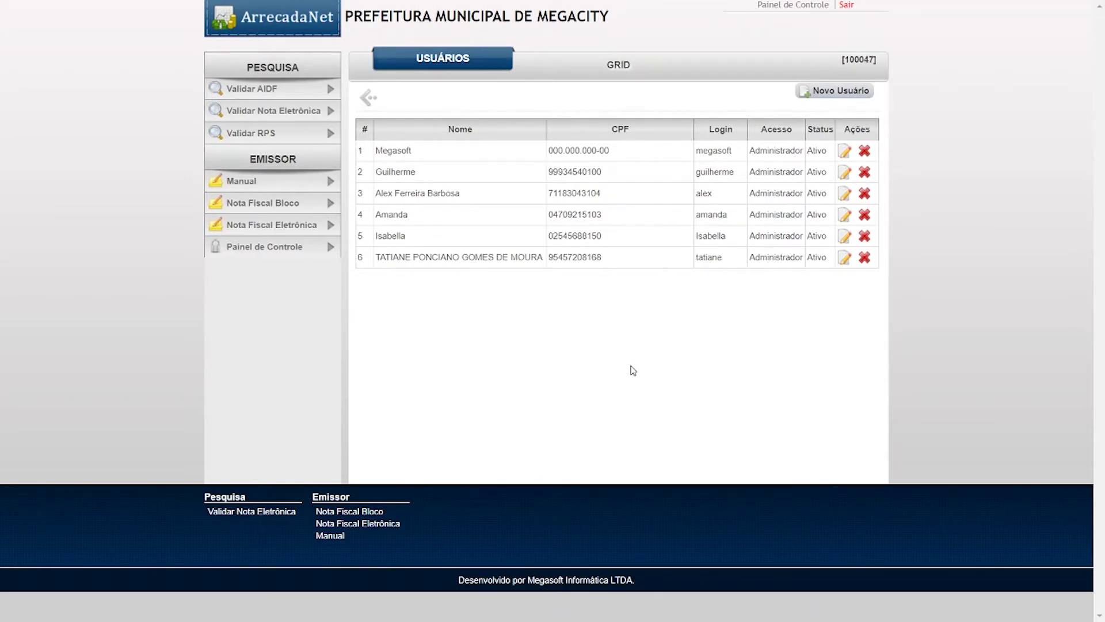
left_click(369, 98)
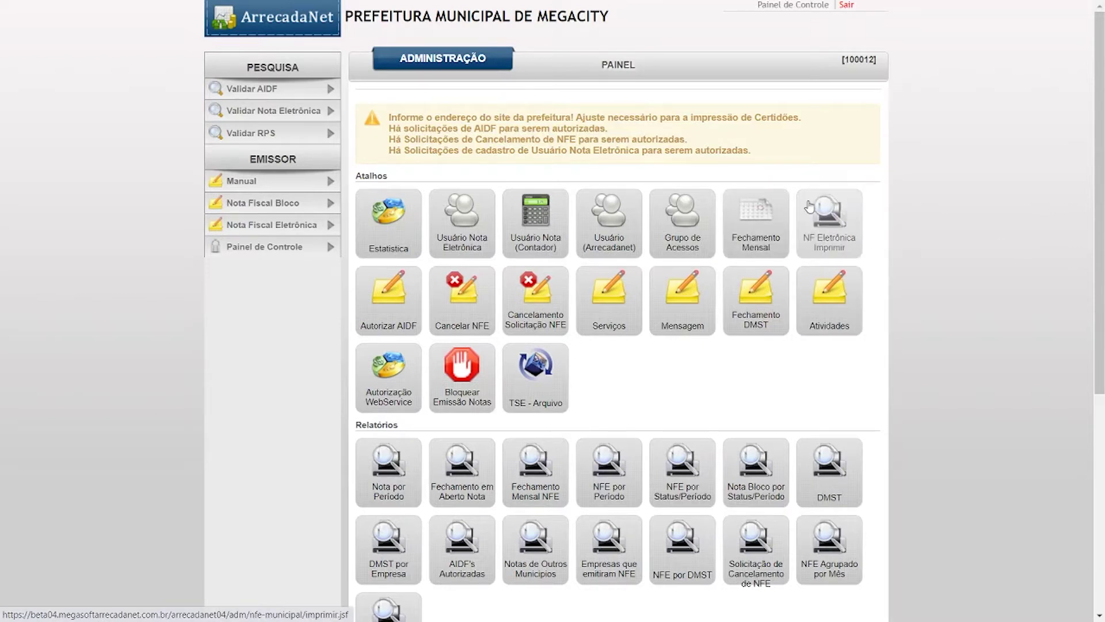
left_click(827, 227)
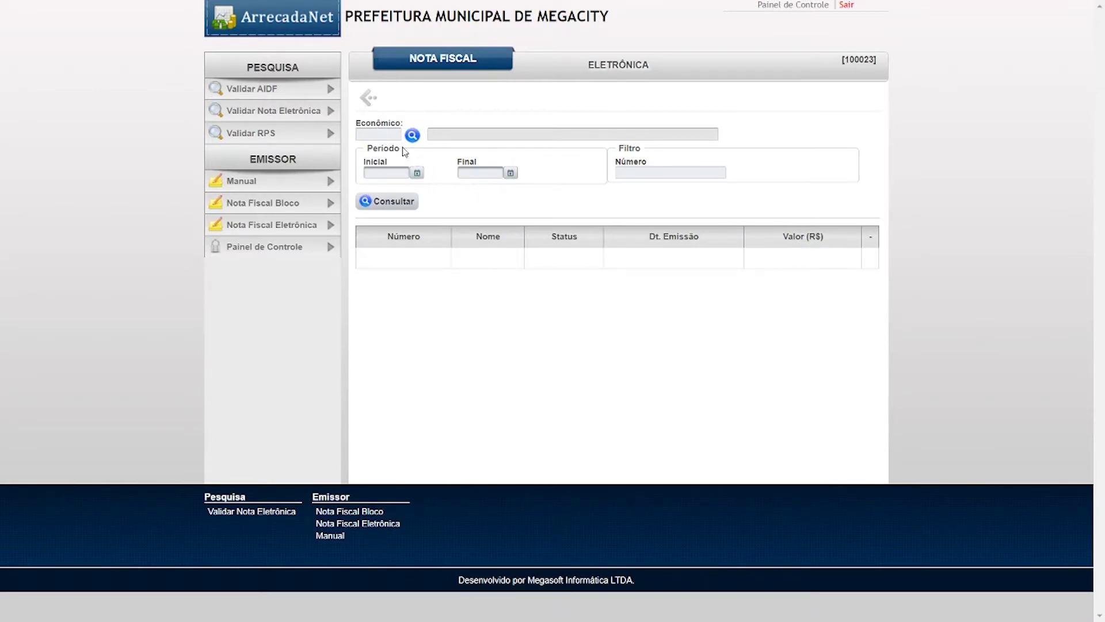
left_click(370, 101)
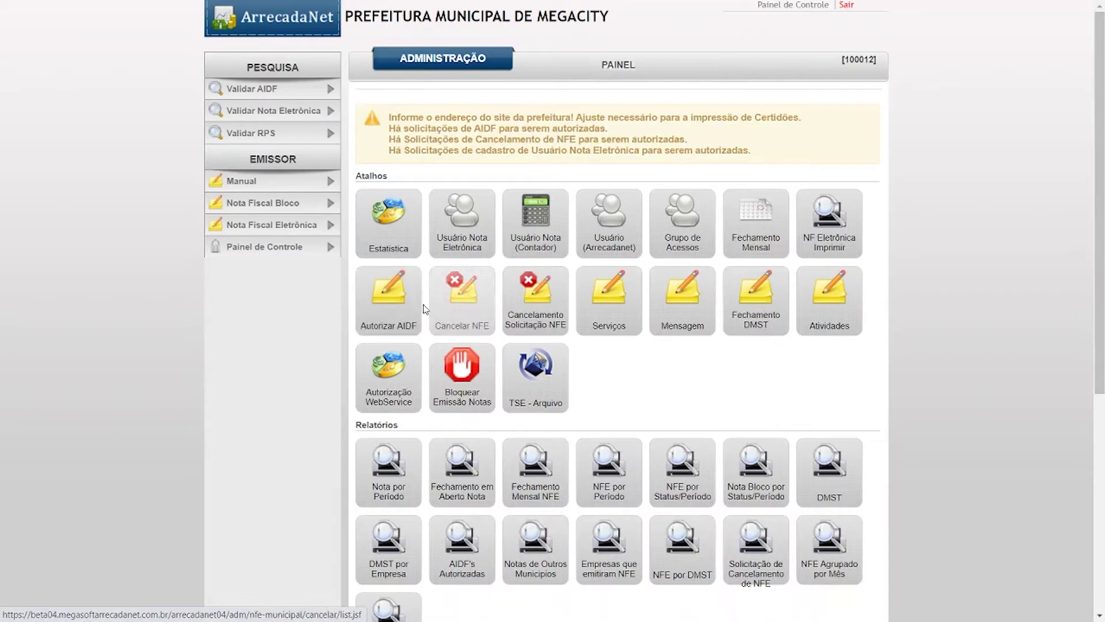
left_click(371, 290)
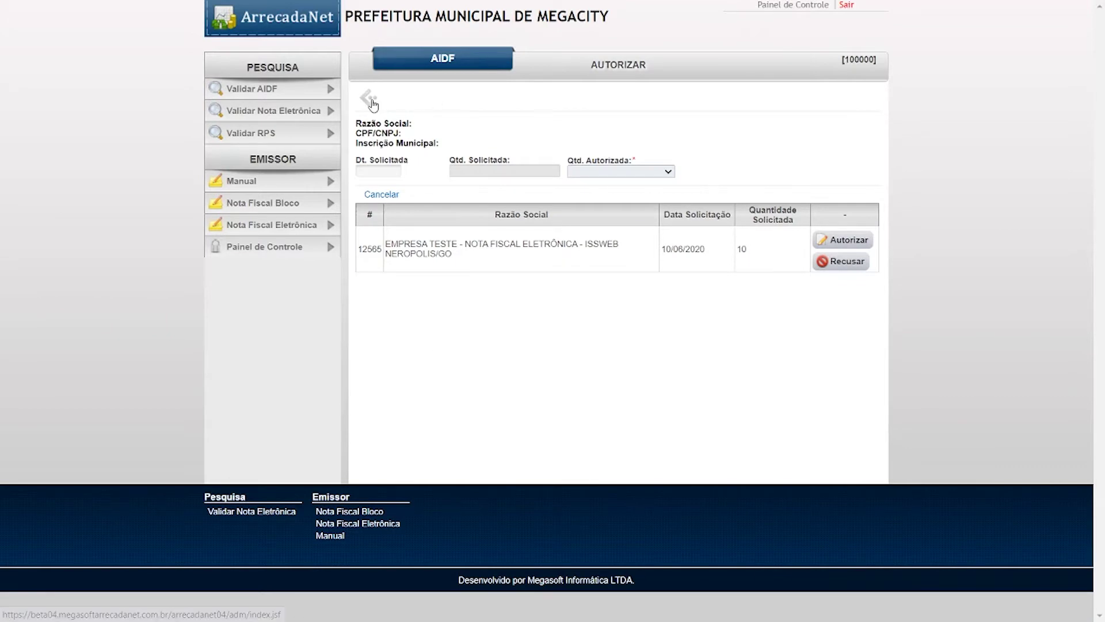
left_click(373, 104)
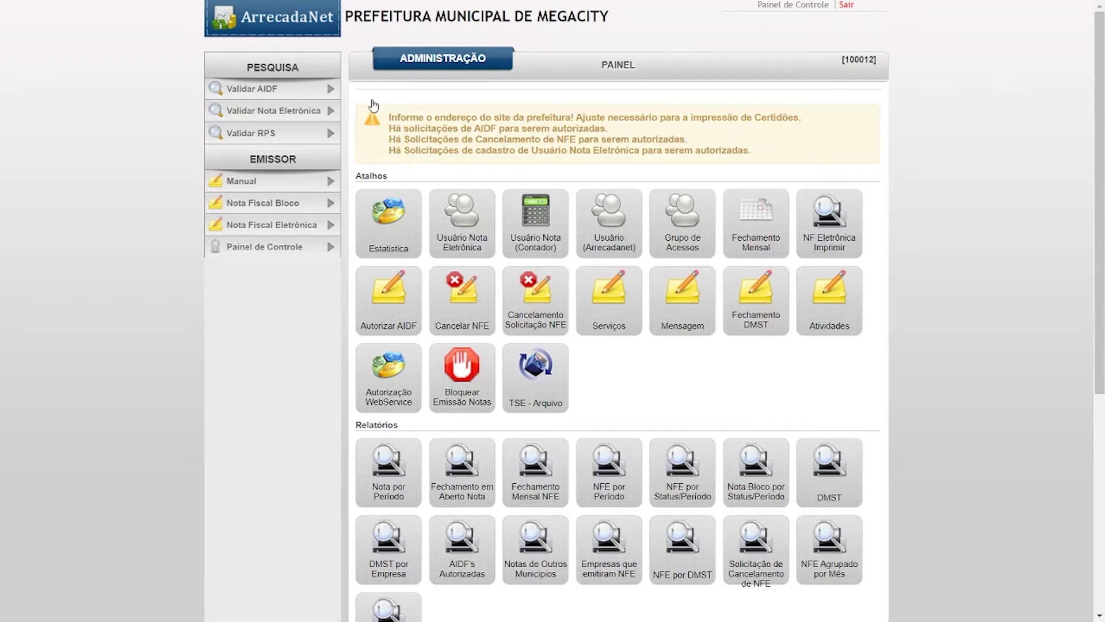
key("XF86AudioRaiseVolume")
left_click_drag(391, 130, 619, 130)
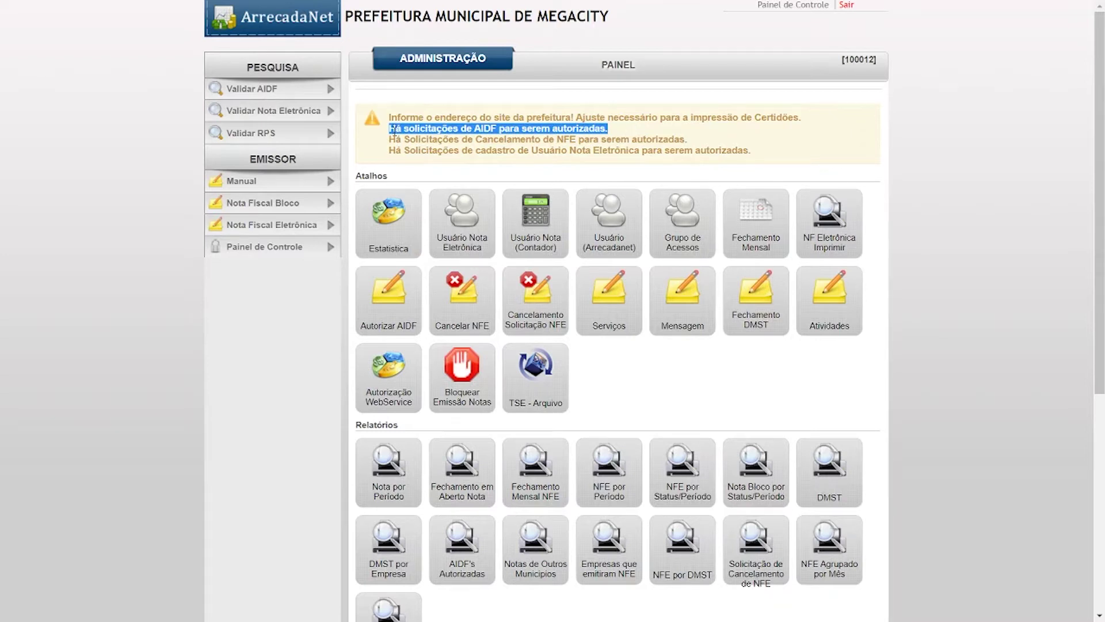
left_click_drag(390, 131, 623, 132)
- Open the pending AIDF requests and review EMPRESA TESTE's request for quantity 10
left_click(393, 299)
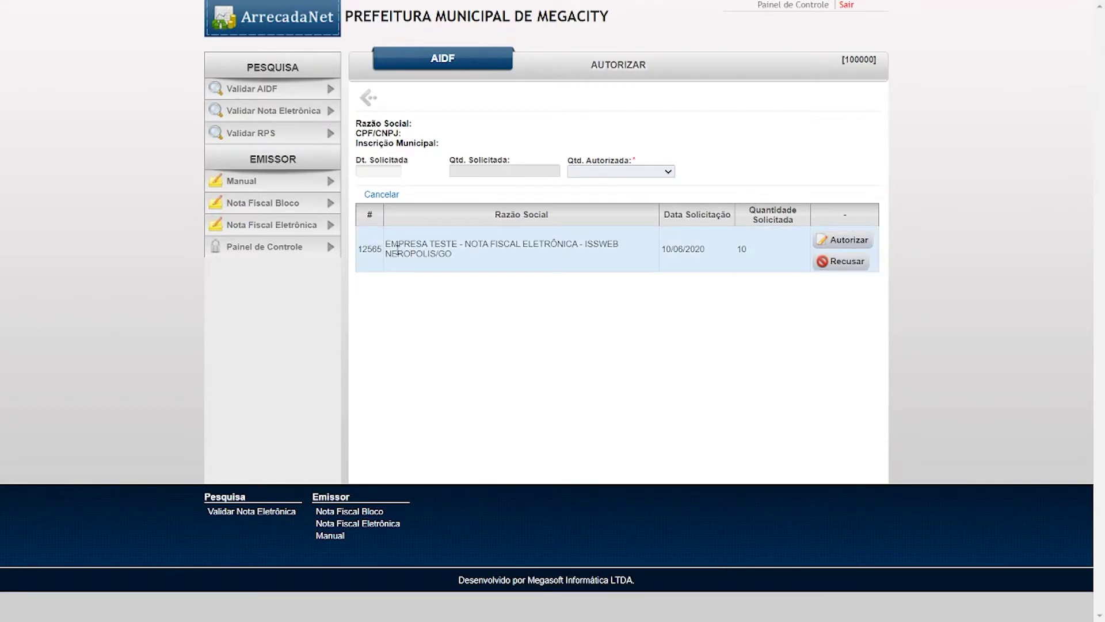
left_click_drag(388, 244, 444, 264)
left_click(446, 265)
double_click(740, 248)
left_click(751, 251)
- Open EMPRESA TESTE's AIDF request for authorization and inspect its requested quantity of 10
left_click(853, 242)
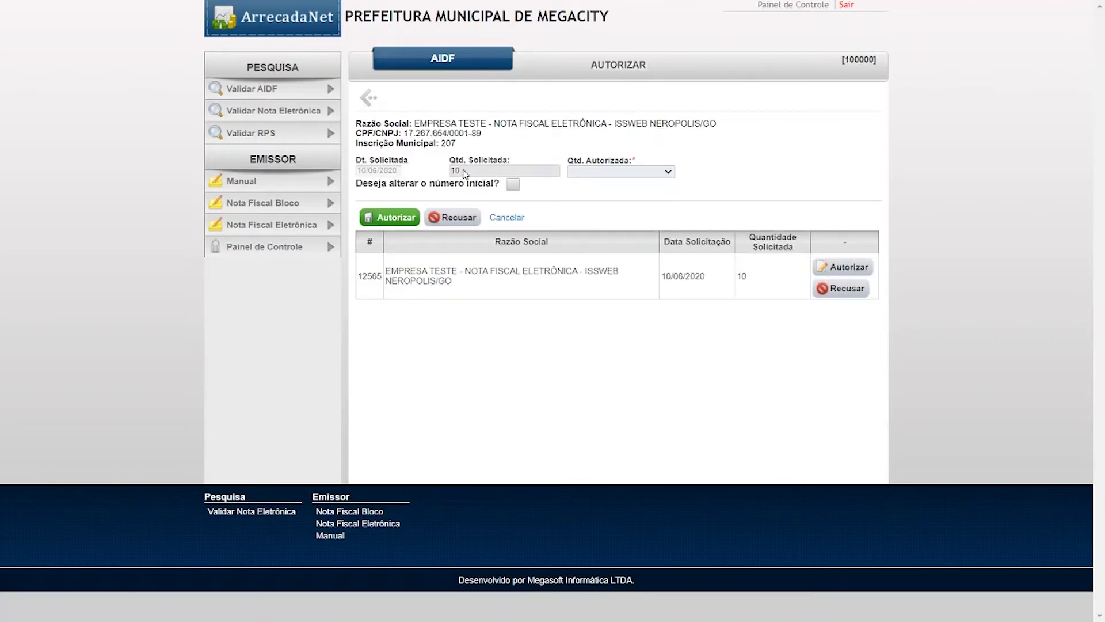
left_click_drag(381, 123, 517, 153)
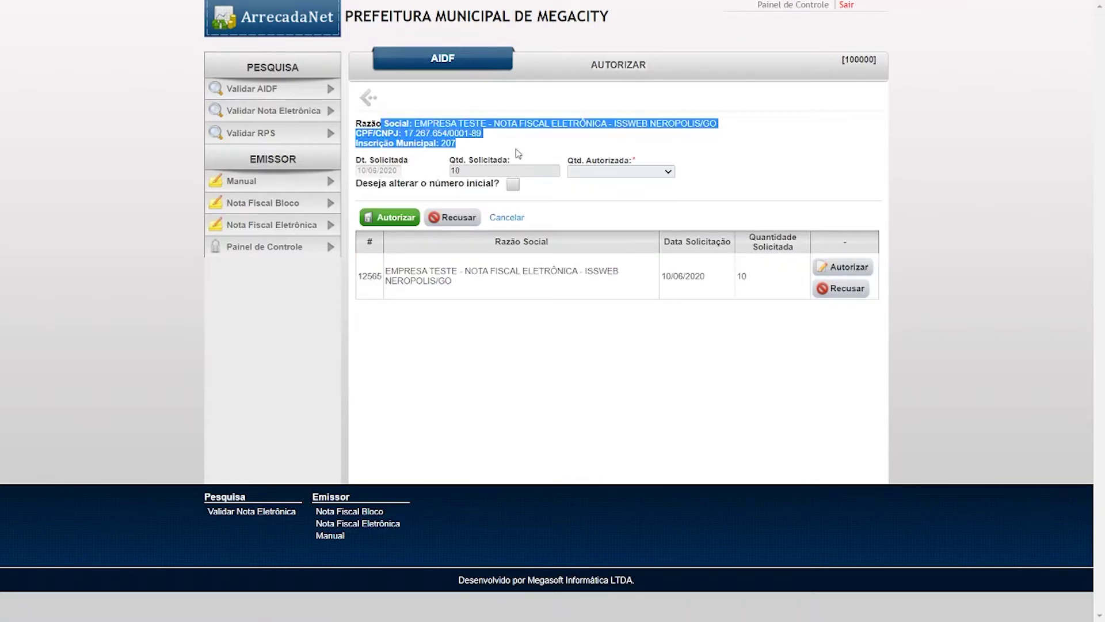
left_click(456, 172)
triple_click(475, 160)
left_click(590, 164)
left_click(582, 170)
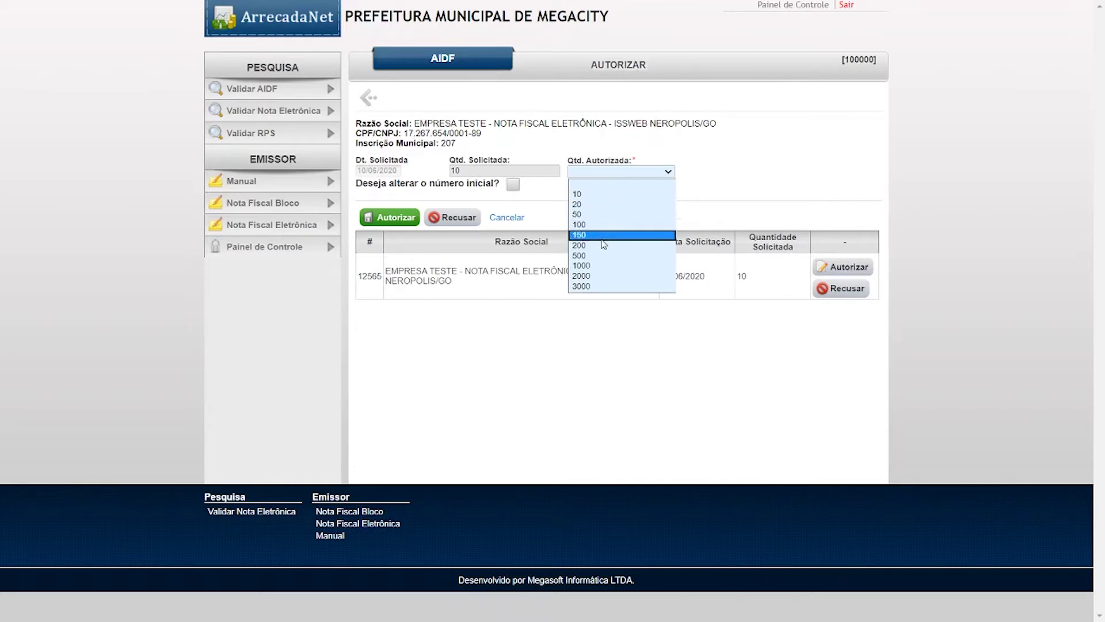
left_click(663, 173)
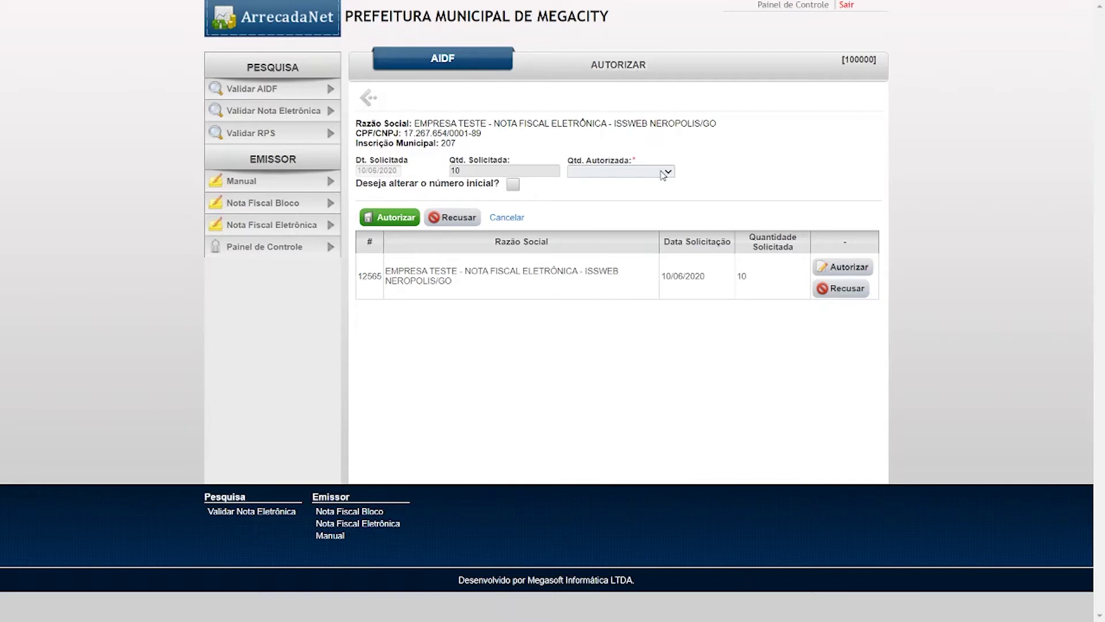
key("XF86AudioRaiseVolume")
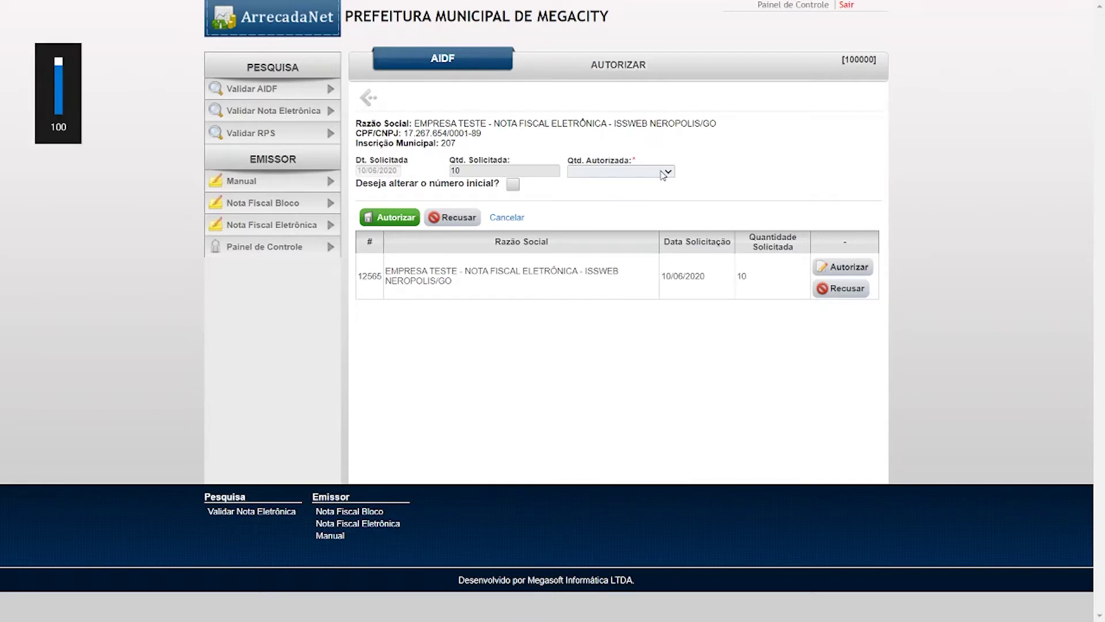
left_click_drag(469, 175, 452, 176)
left_click(469, 176)
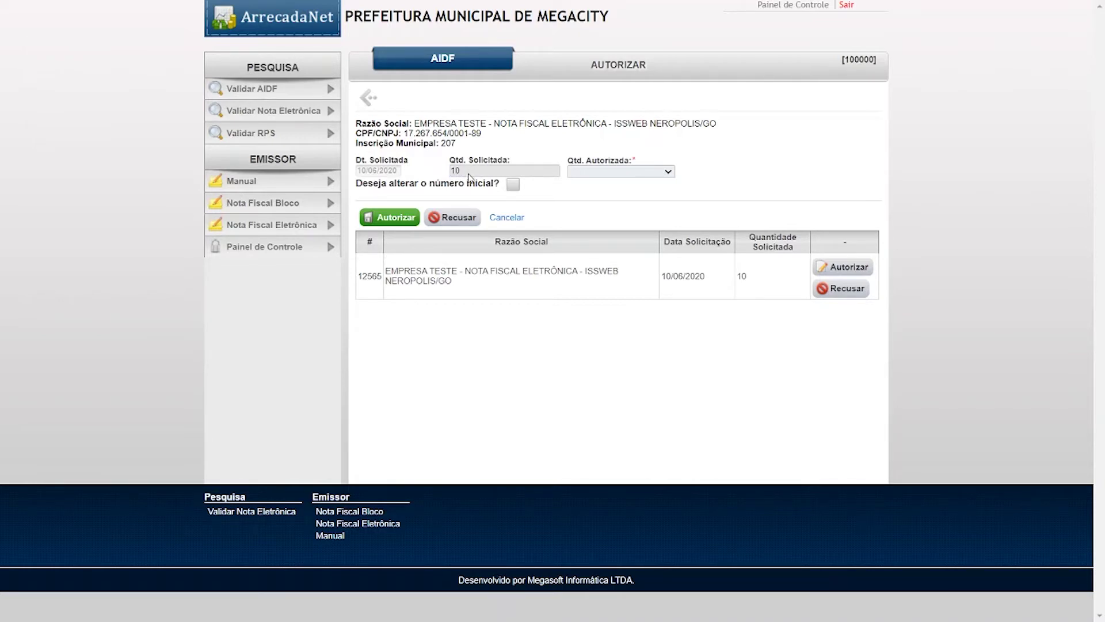
left_click_drag(468, 175, 444, 183)
left_click(477, 161)
double_click(478, 174)
- Set Qtd. Autorizada to 3000 and authorize the AIDF request
left_click(604, 172)
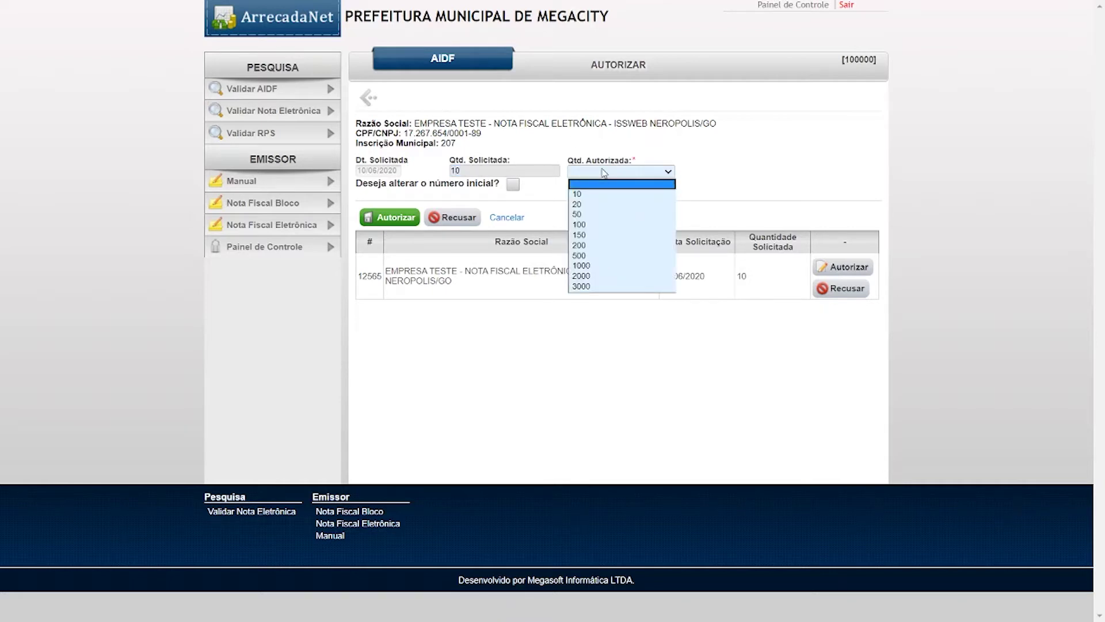
left_click(588, 286)
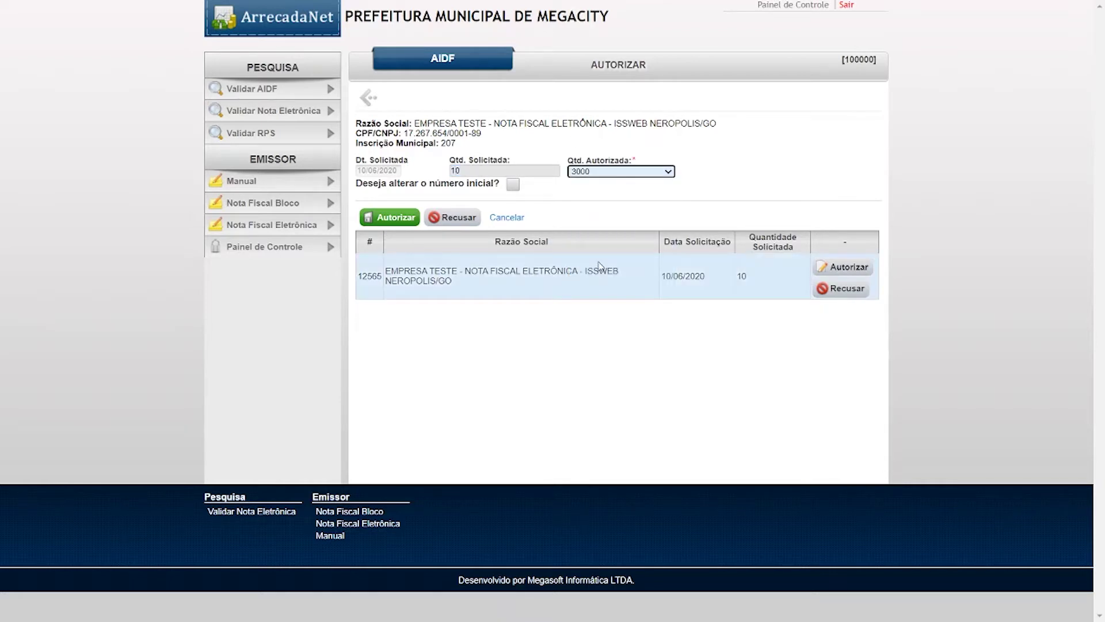
left_click(618, 217)
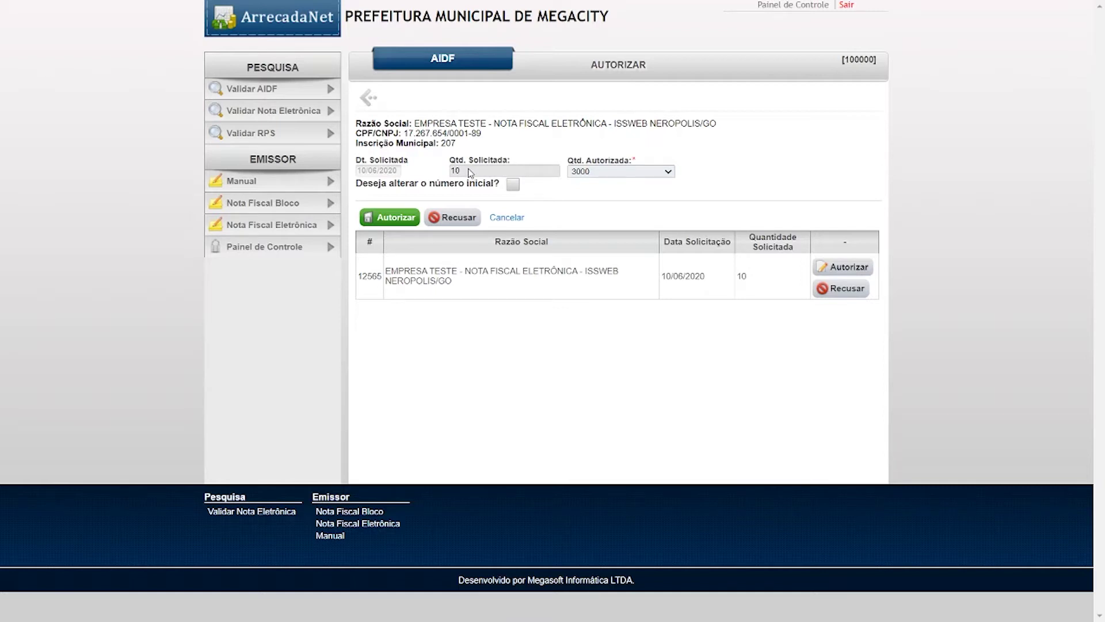
left_click(606, 172)
left_click(606, 172)
left_click(402, 217)
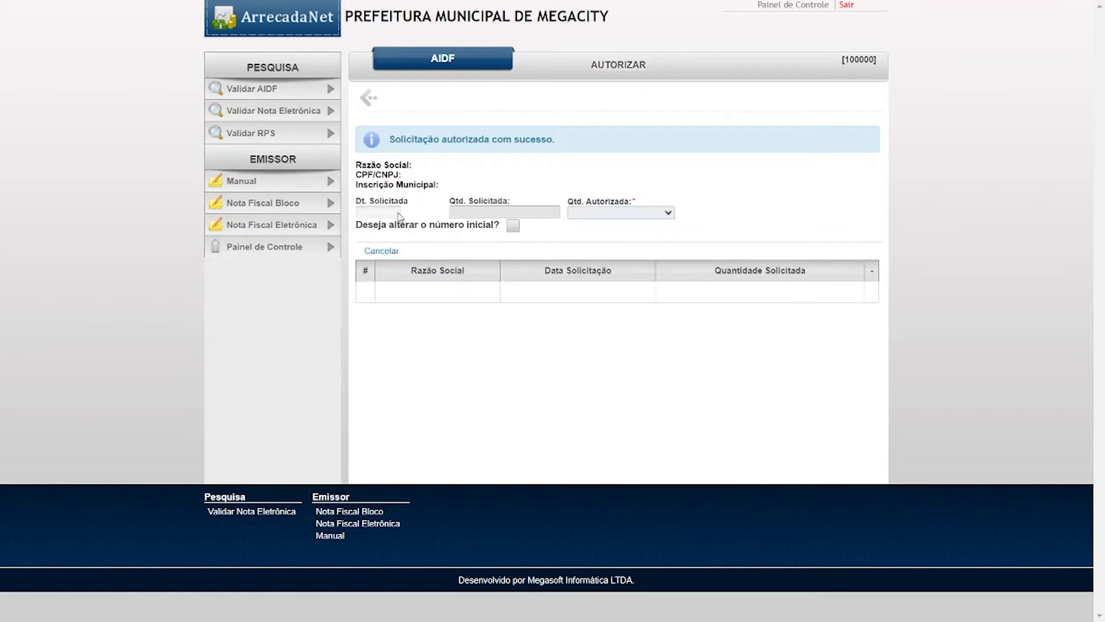
- Return to the Administração panel and read its pending-requests notice lines
left_click(372, 103)
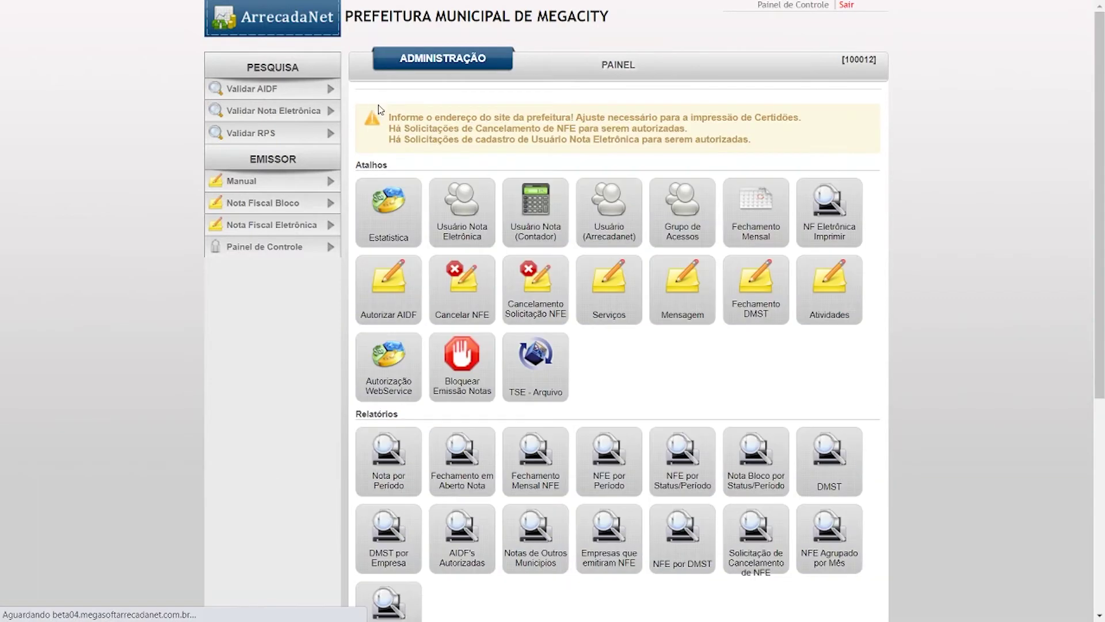
left_click_drag(388, 128, 699, 129)
left_click(477, 128)
left_click_drag(391, 117, 754, 144)
left_click(758, 145)
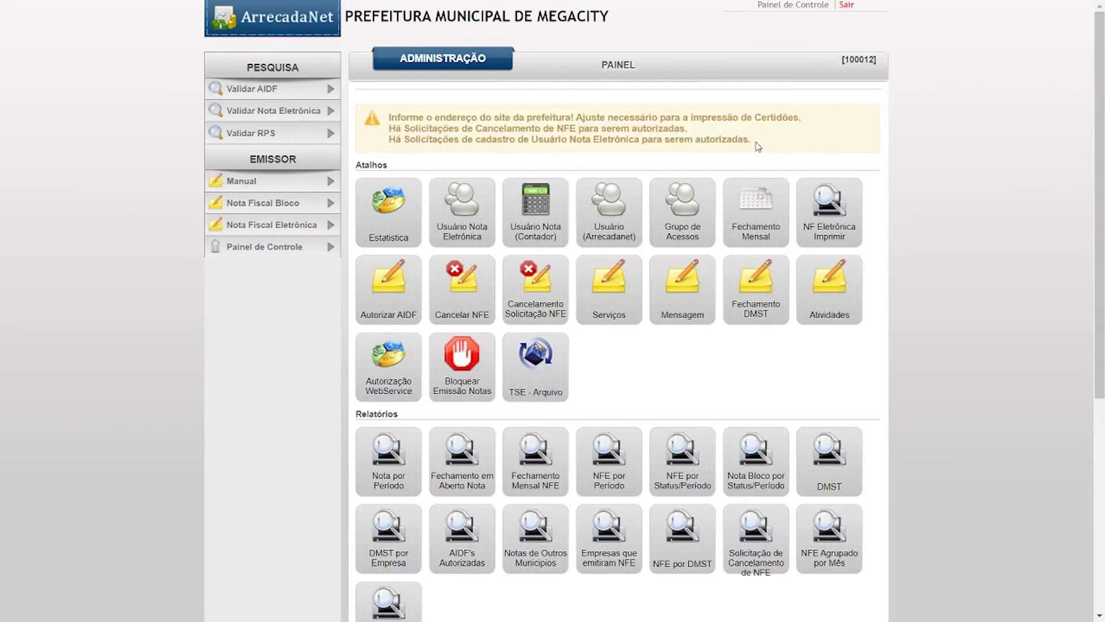
- Visit the empty Cancelar NFE search page twice, going back to the panel each time
left_click(467, 294)
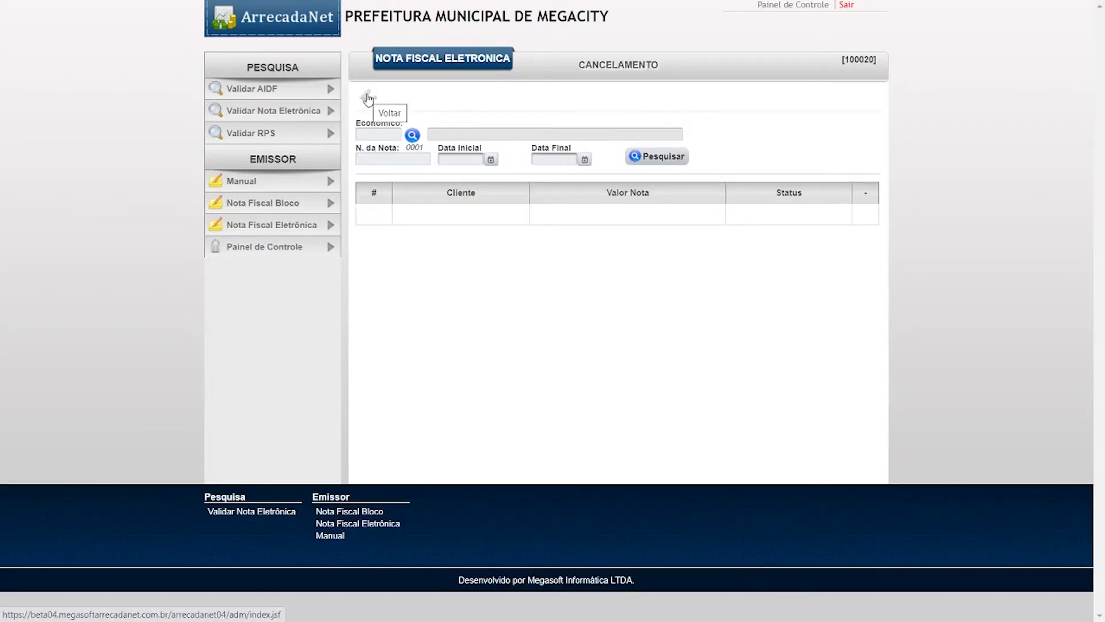
left_click(368, 97)
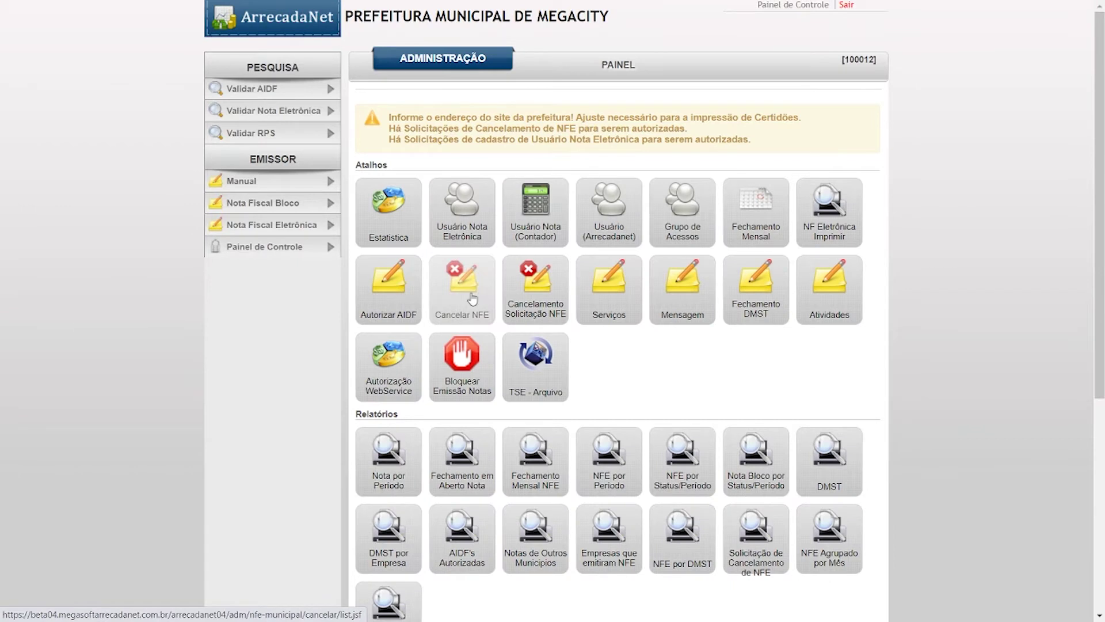
left_click(473, 300)
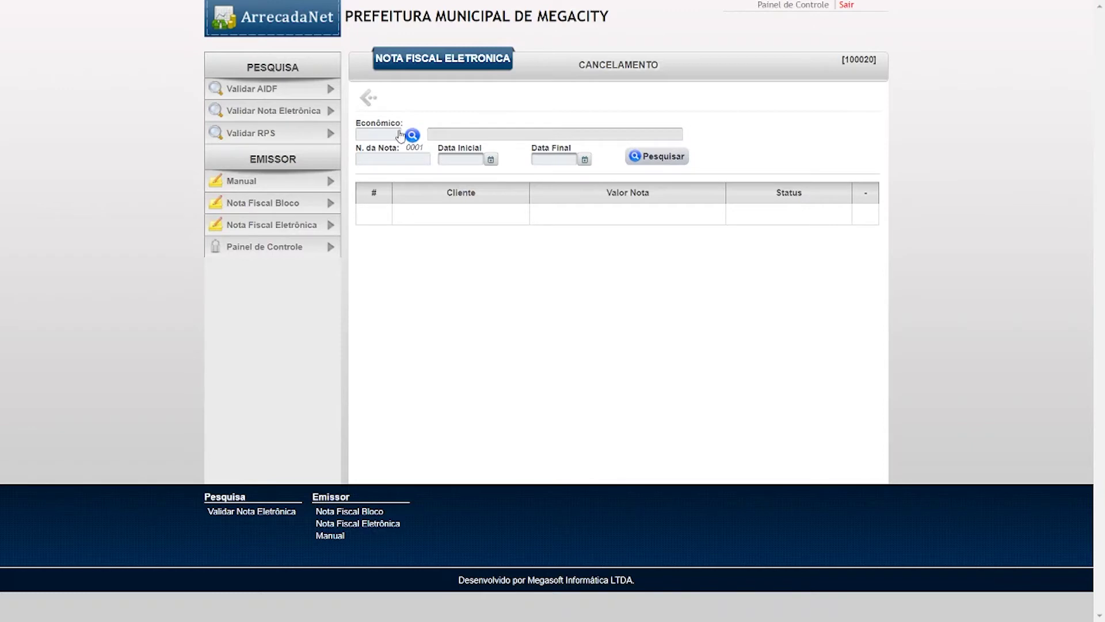
left_click(368, 98)
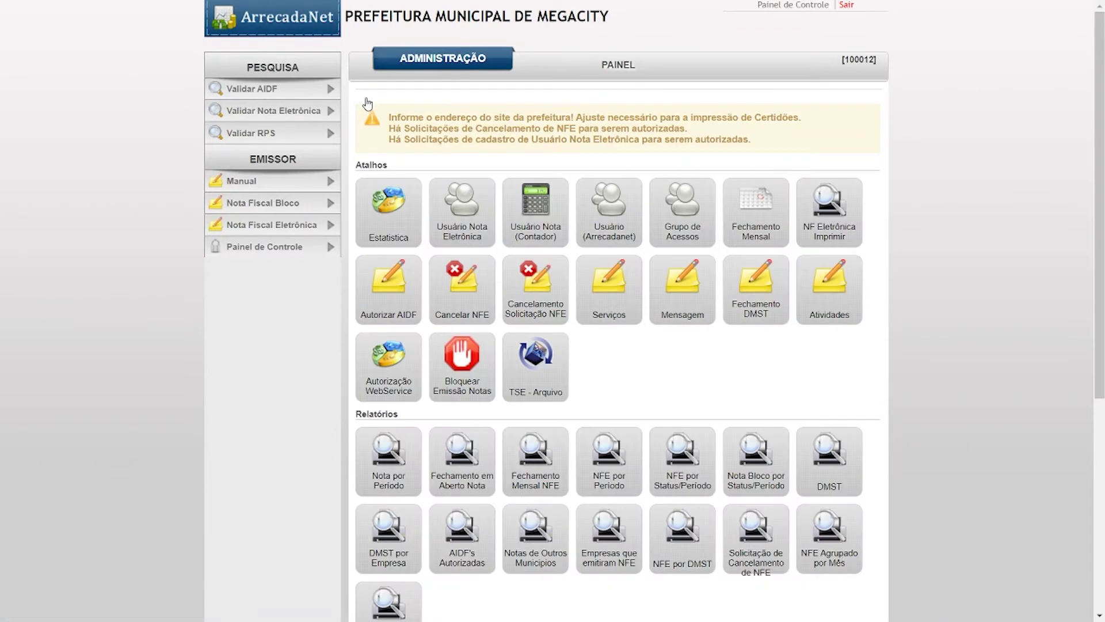
left_click(461, 302)
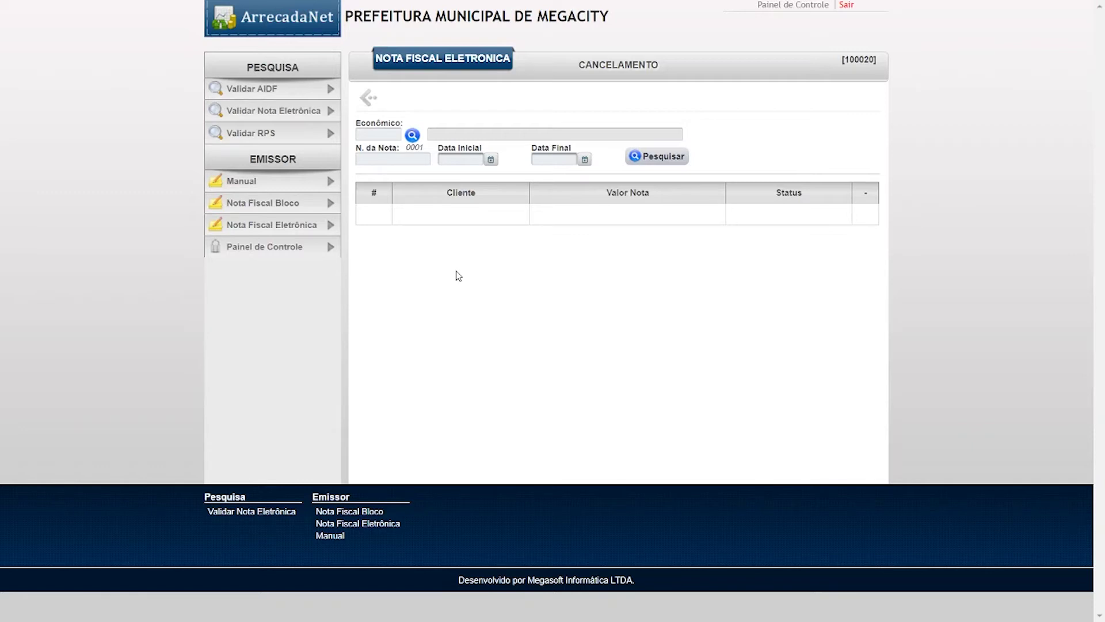
key("XF86AudioRaiseVolume")
left_click(397, 159)
left_click(452, 158)
left_click(550, 159)
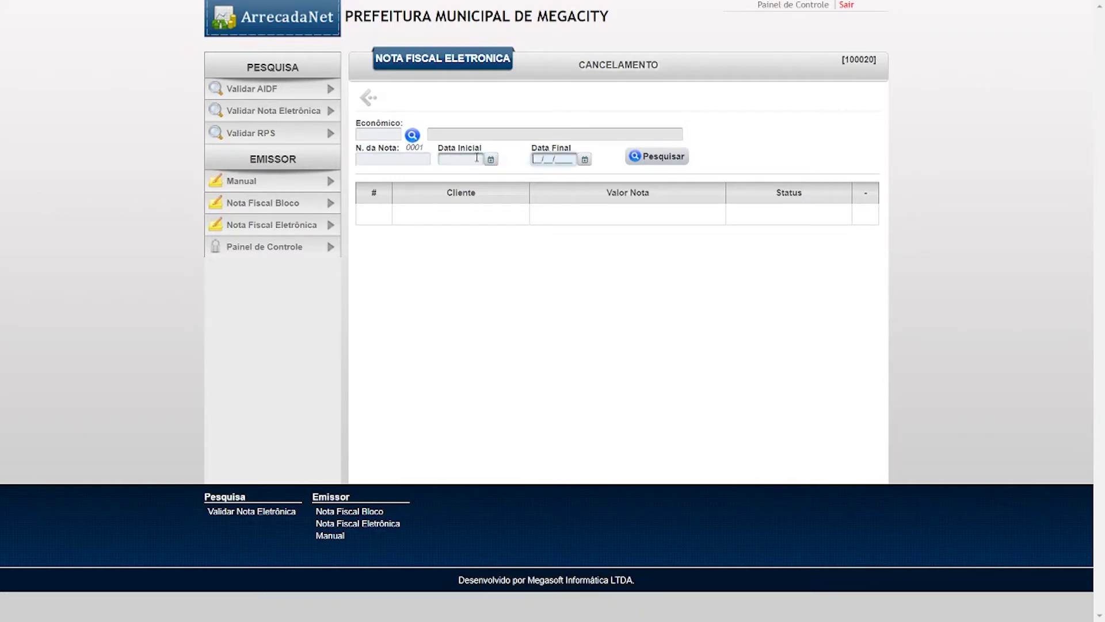
left_click(584, 160)
left_click(452, 164)
left_click(532, 163)
left_click(863, 216)
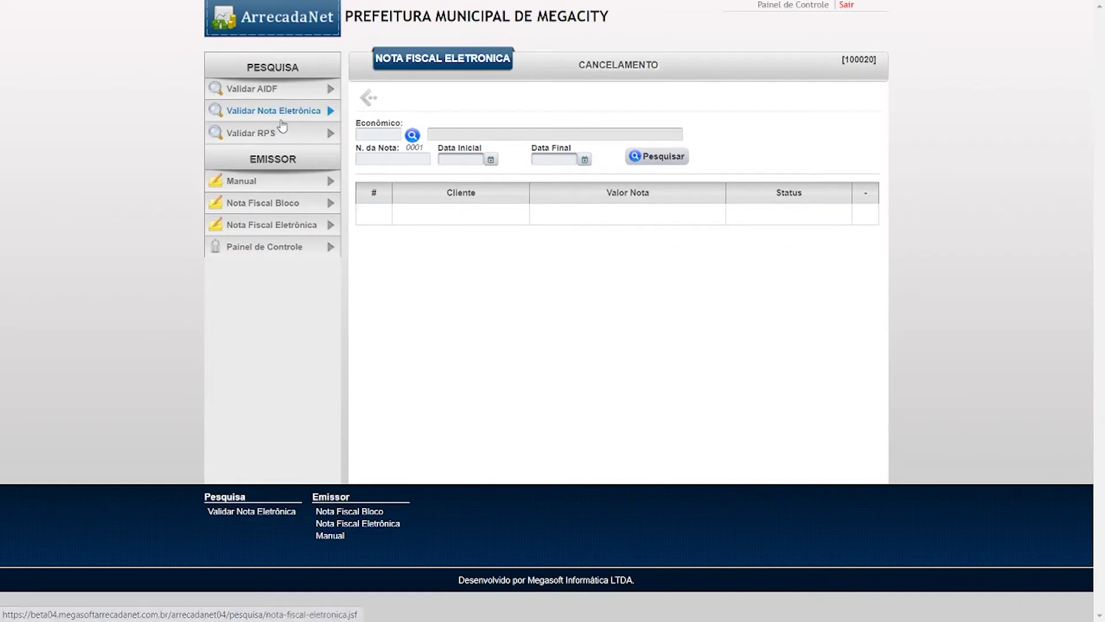
left_click(368, 98)
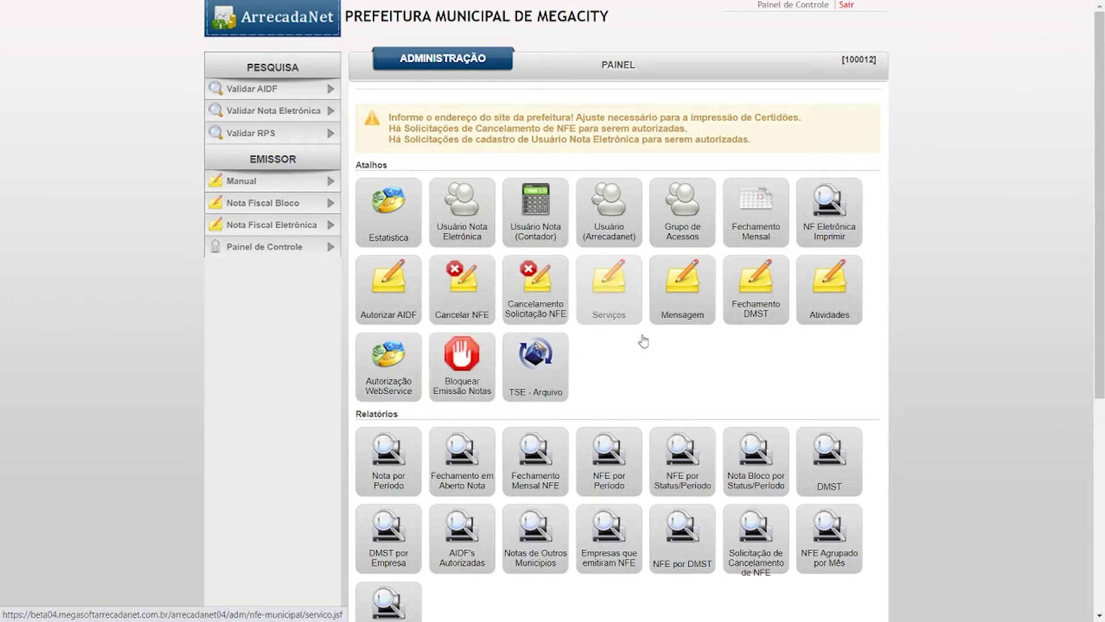
- Open Cancelamento Solicitação NFE and review request 411's details in the list
left_click(538, 309)
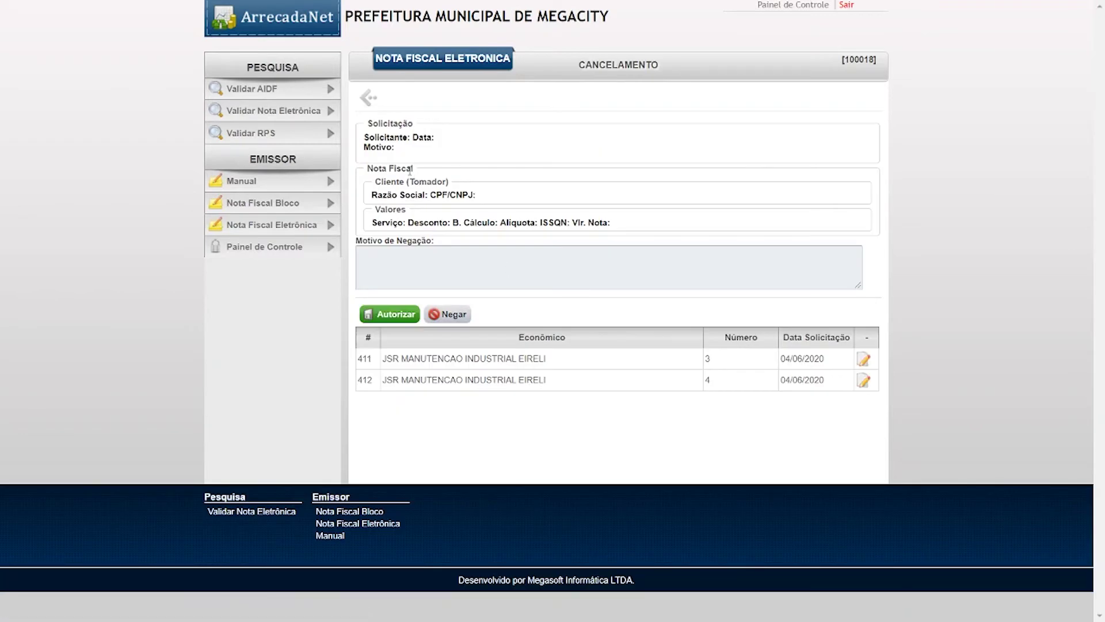
left_click(368, 97)
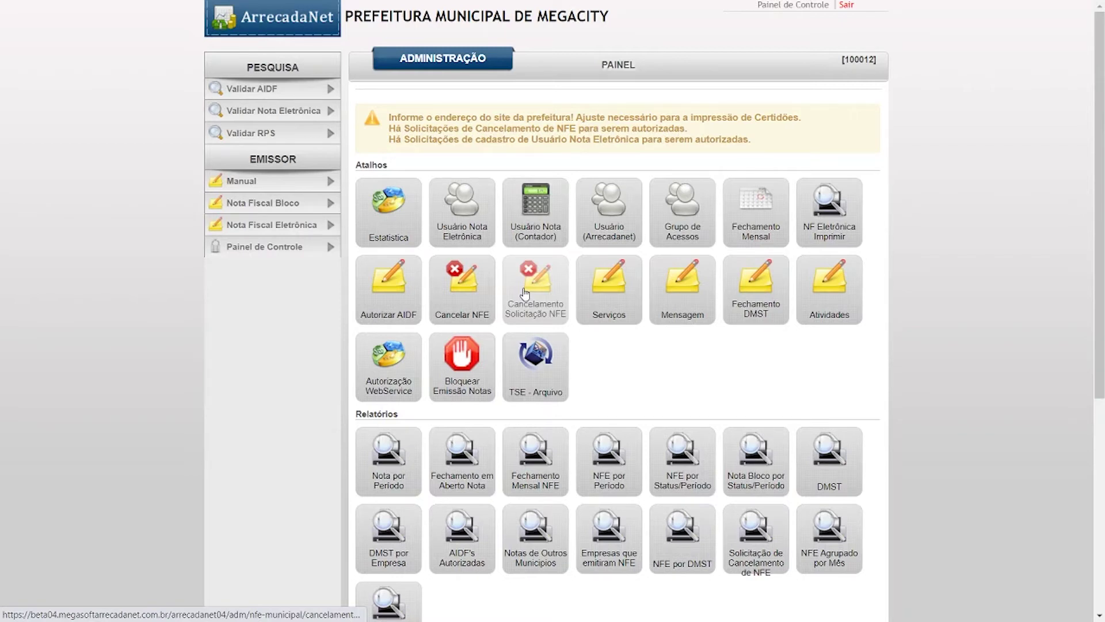
left_click(525, 294)
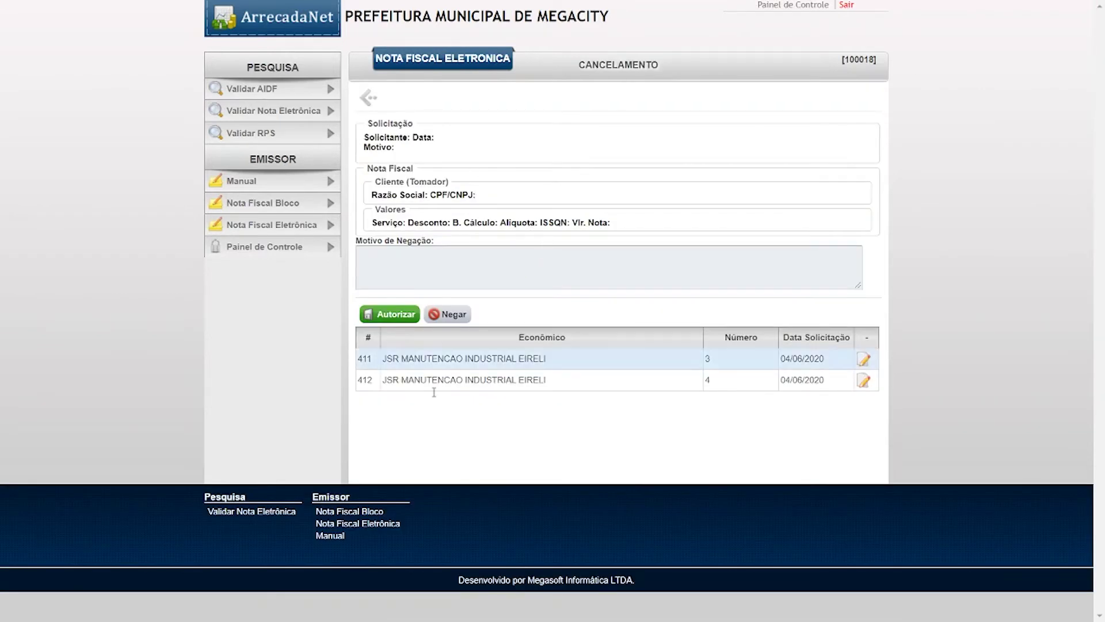
left_click_drag(362, 358, 831, 361)
left_click(620, 404)
- Load cancellation request 411 and approve it, confirming with OK
left_click(862, 361)
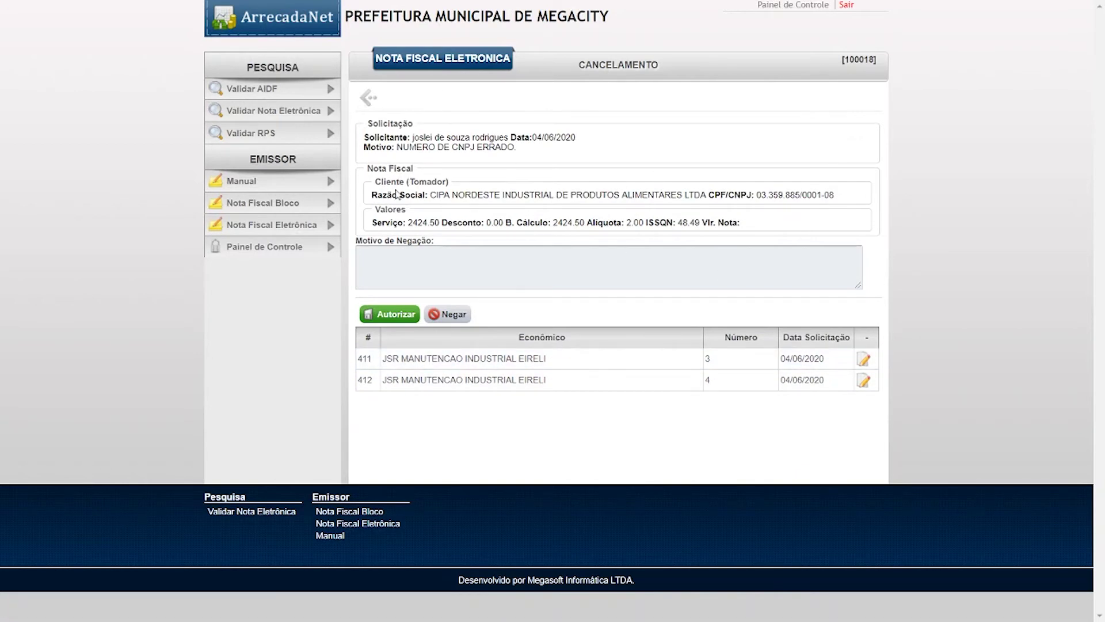
left_click_drag(482, 138, 722, 240)
left_click(537, 272)
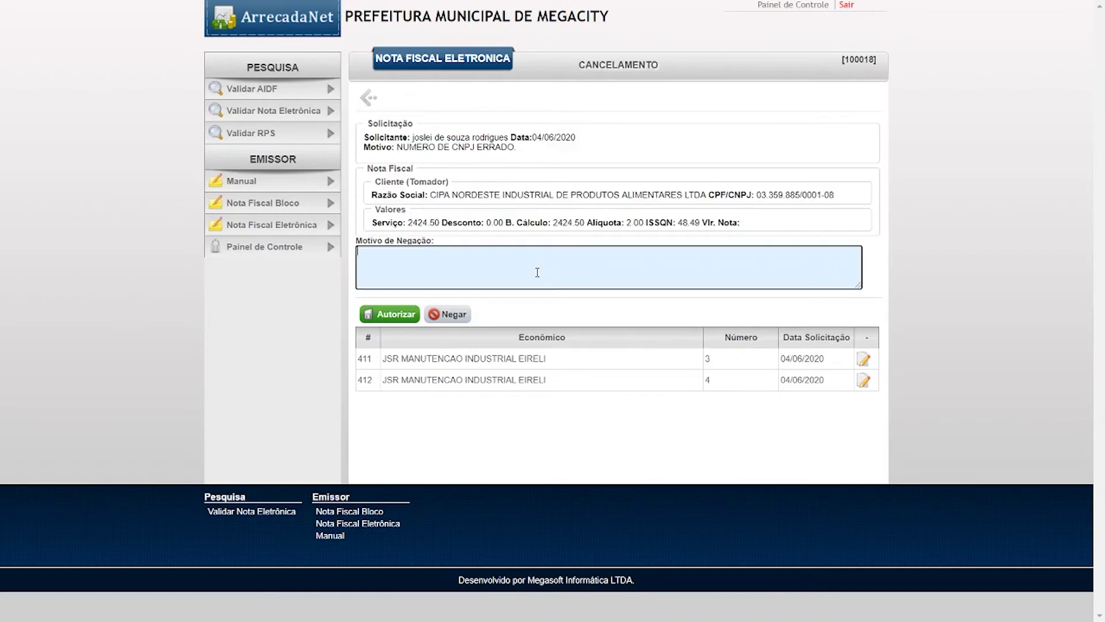
left_click(396, 316)
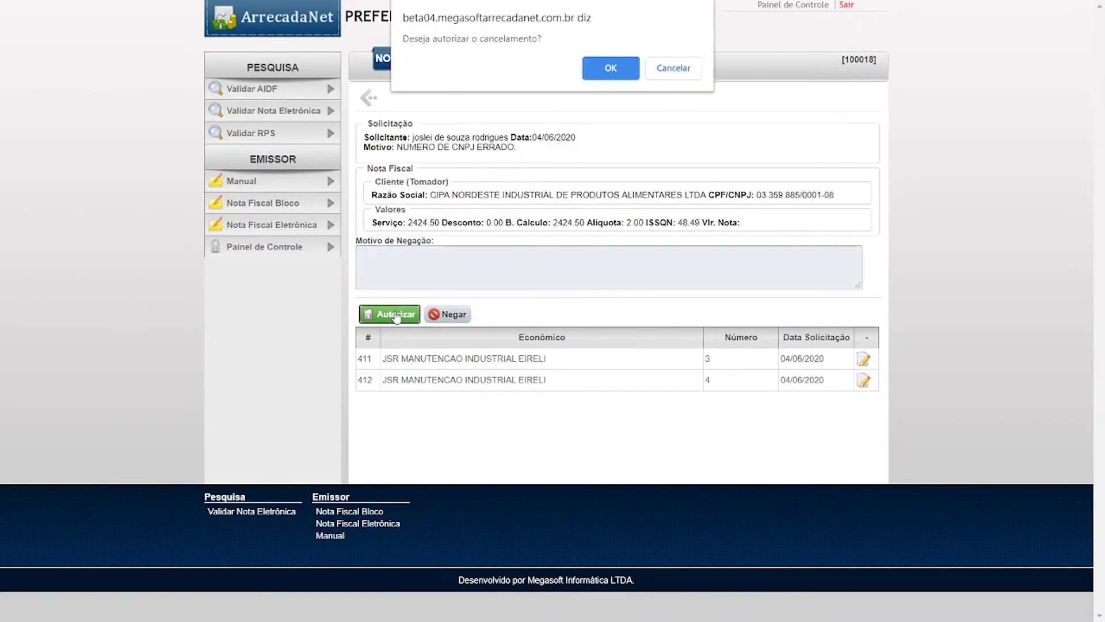
left_click(611, 69)
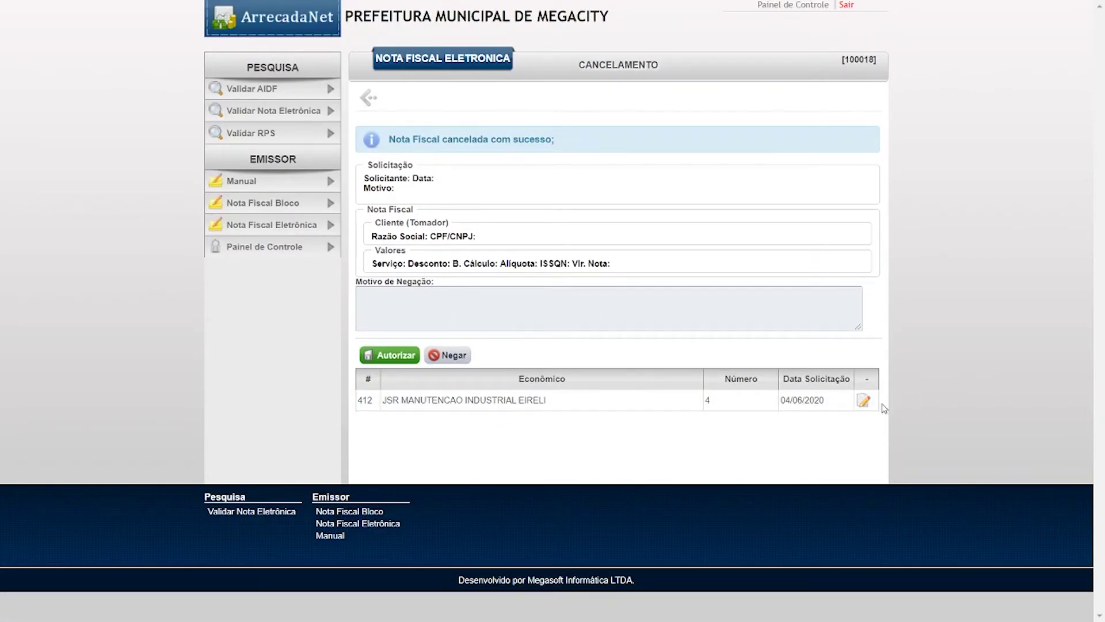
- Deny request 412 with the reason 'Justificando o porque negativa.' and confirm
left_click(864, 404)
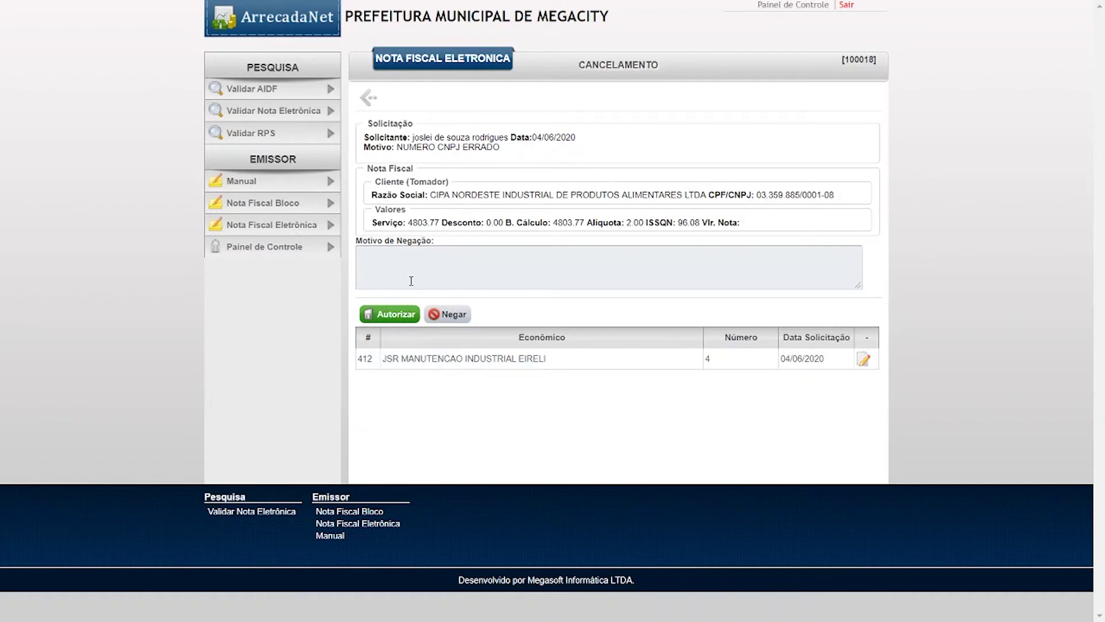
left_click(410, 281)
type("Justificando n")
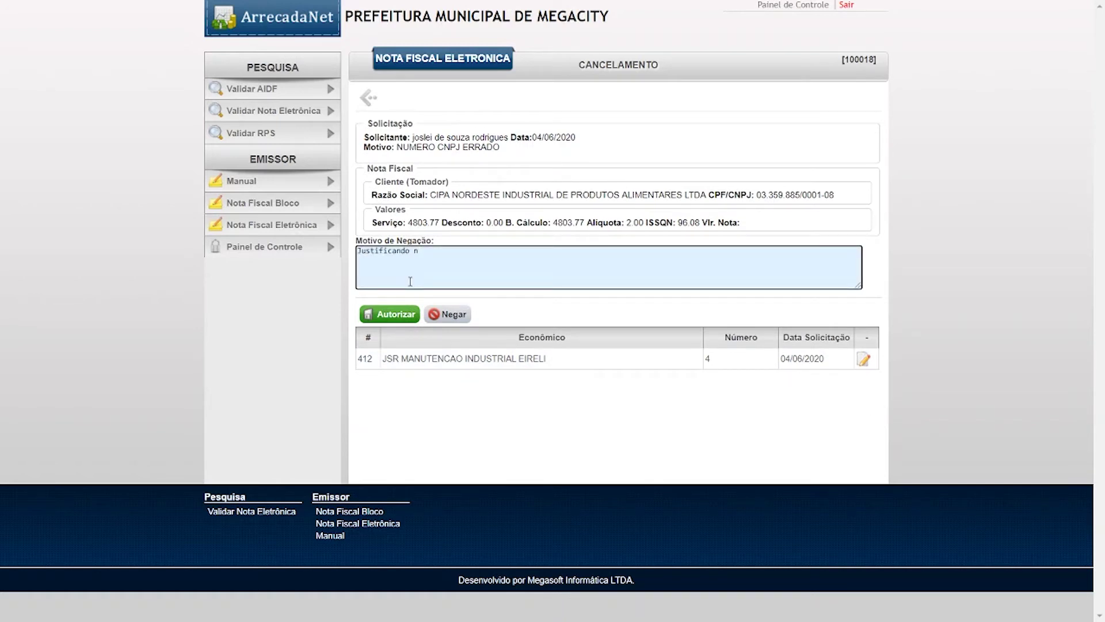
key("BackSpace")
type("o porque negativa.")
left_click(441, 318)
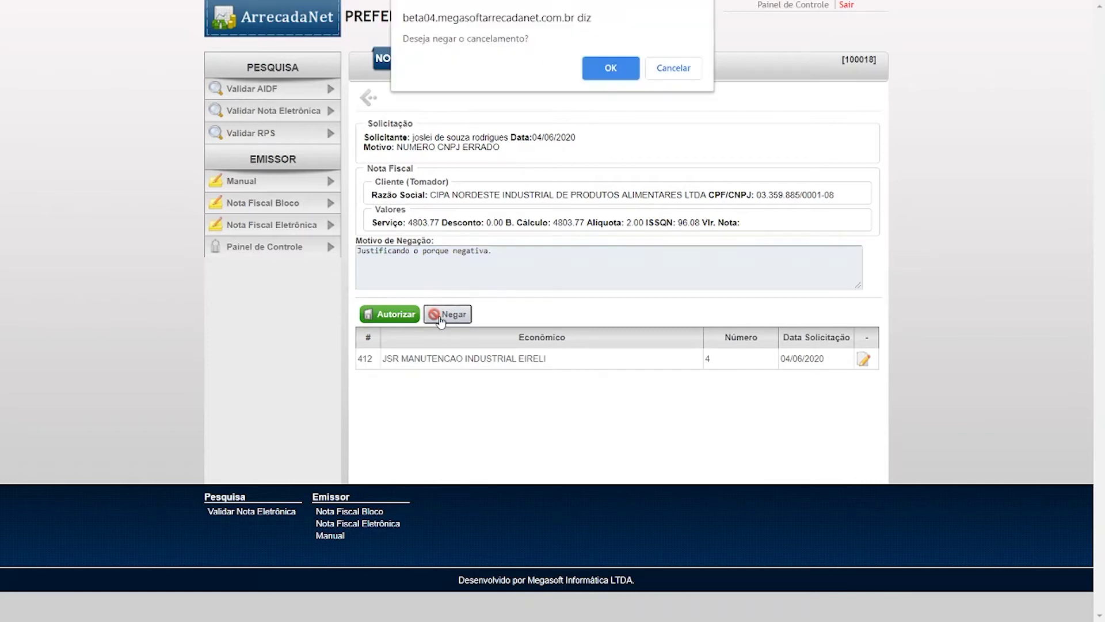
left_click(604, 67)
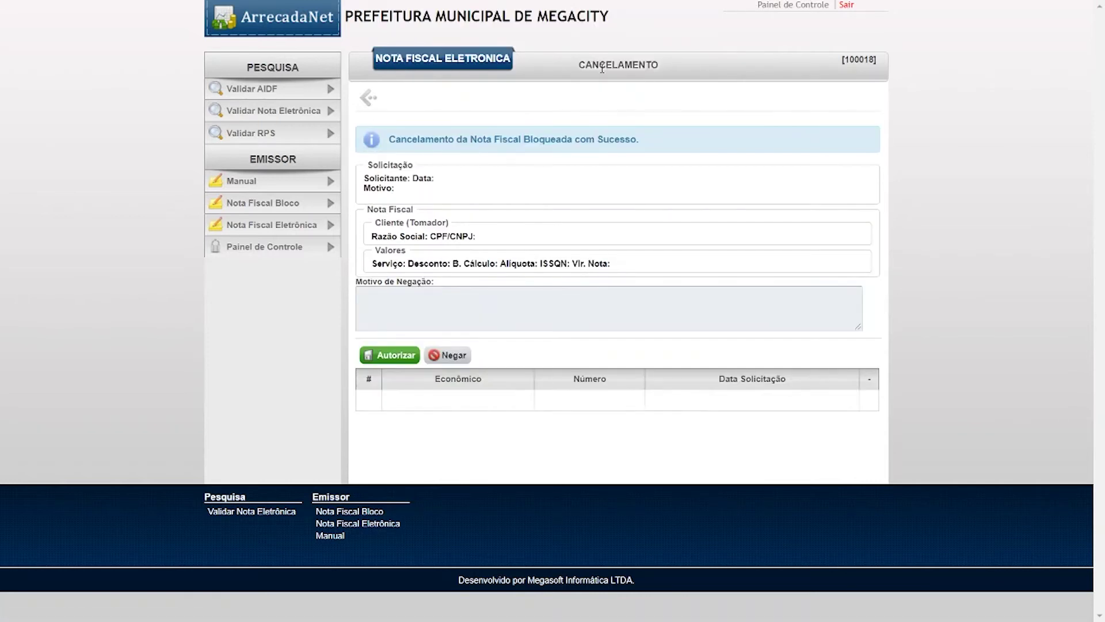
- Go back to the Administração panel and highlight its notice about pending user-registration requests
left_click(377, 101)
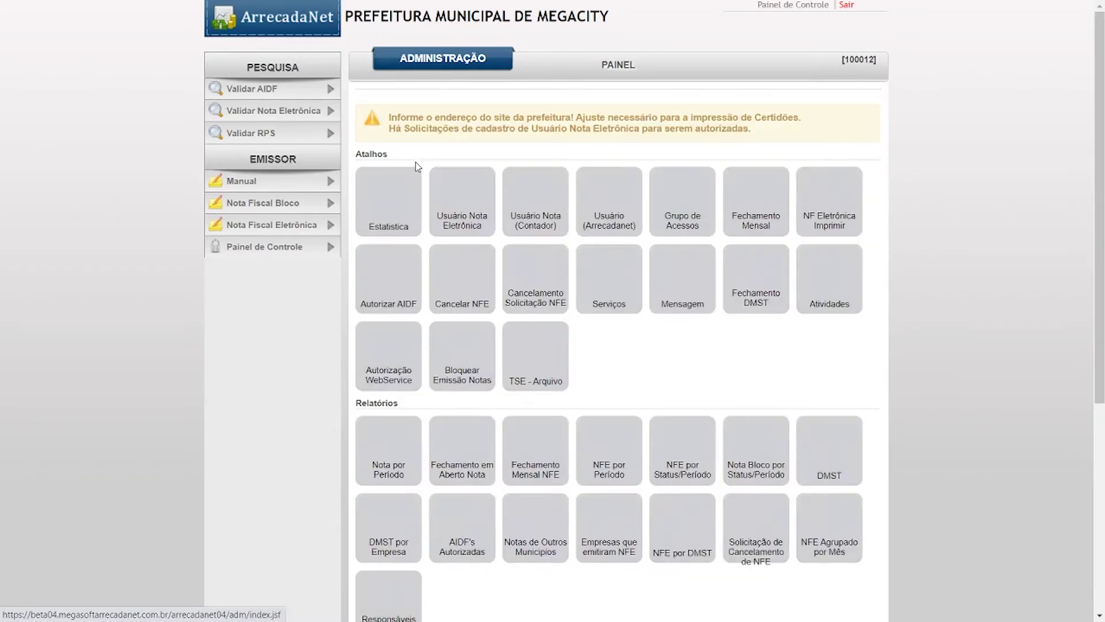
left_click_drag(396, 119, 805, 115)
right_click(806, 115)
left_click(639, 147)
left_click_drag(390, 128, 810, 129)
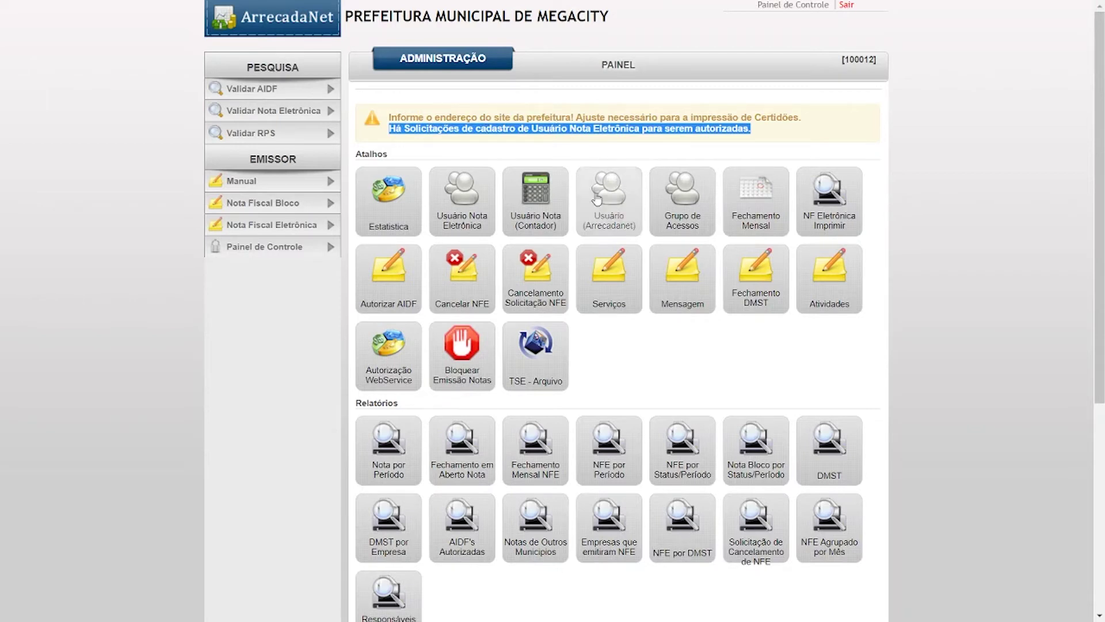
left_click(625, 286)
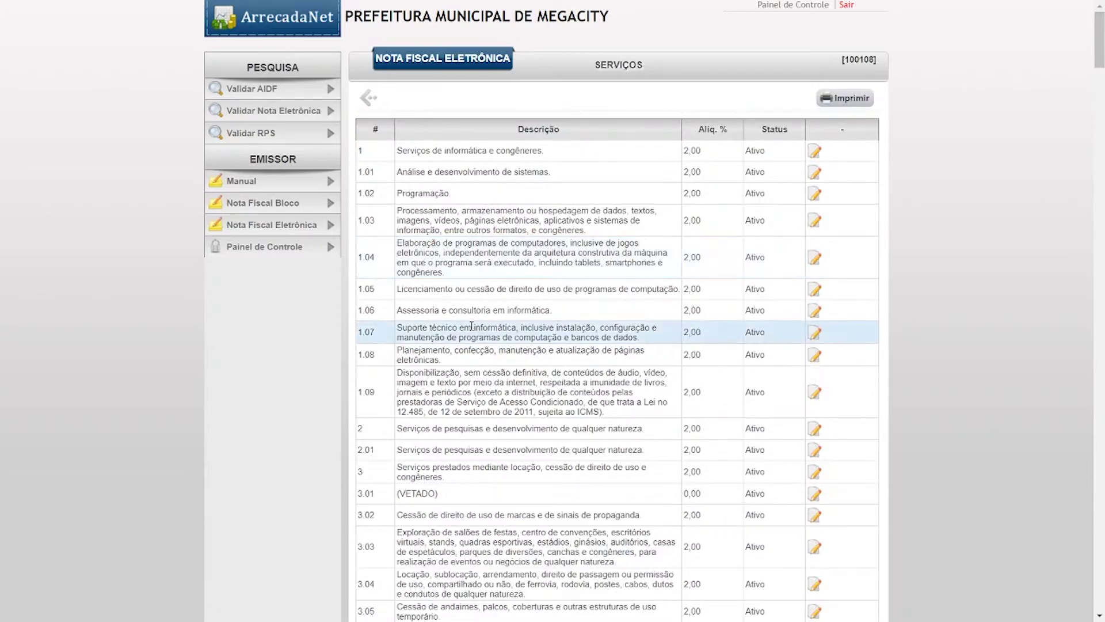
left_click_drag(1094, 42, 1082, 109)
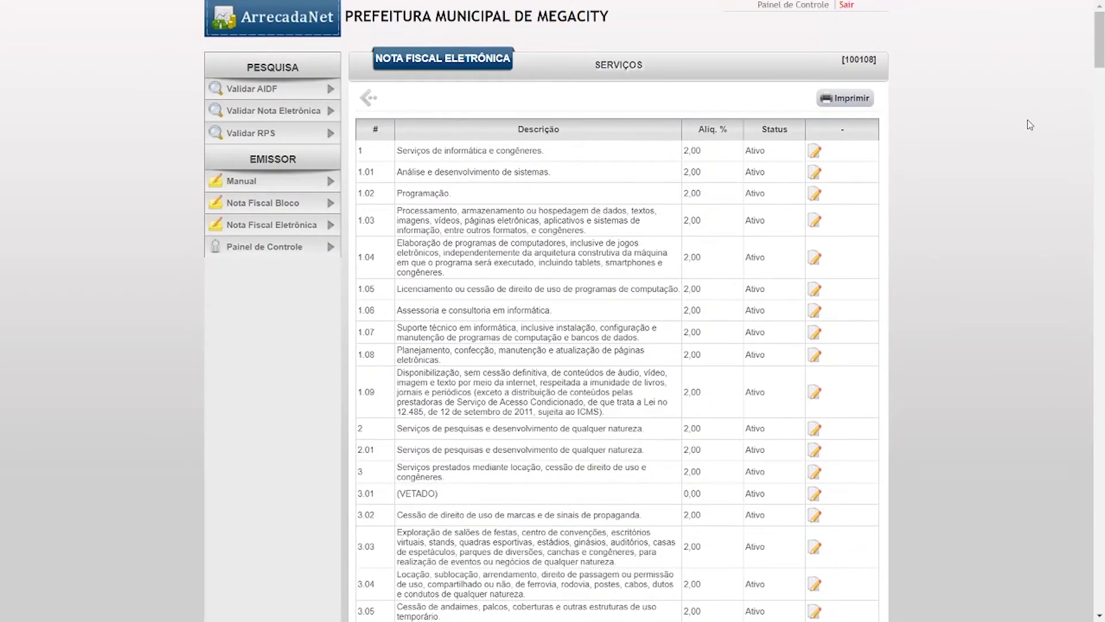
key("XF86AudioRaiseVolume")
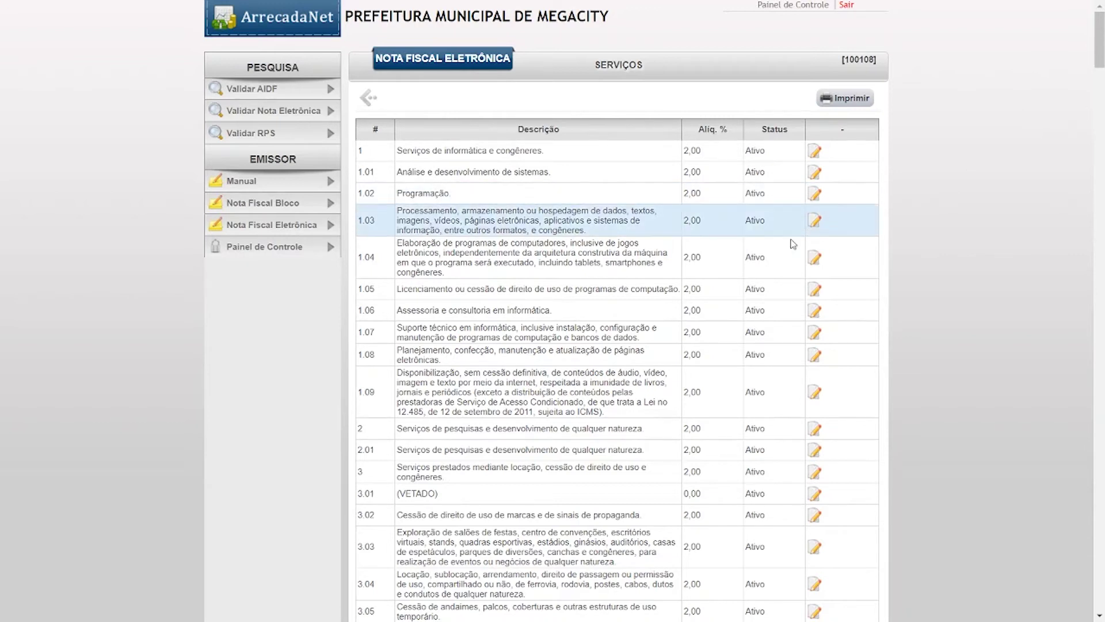
scroll(637, 368, "down", 5)
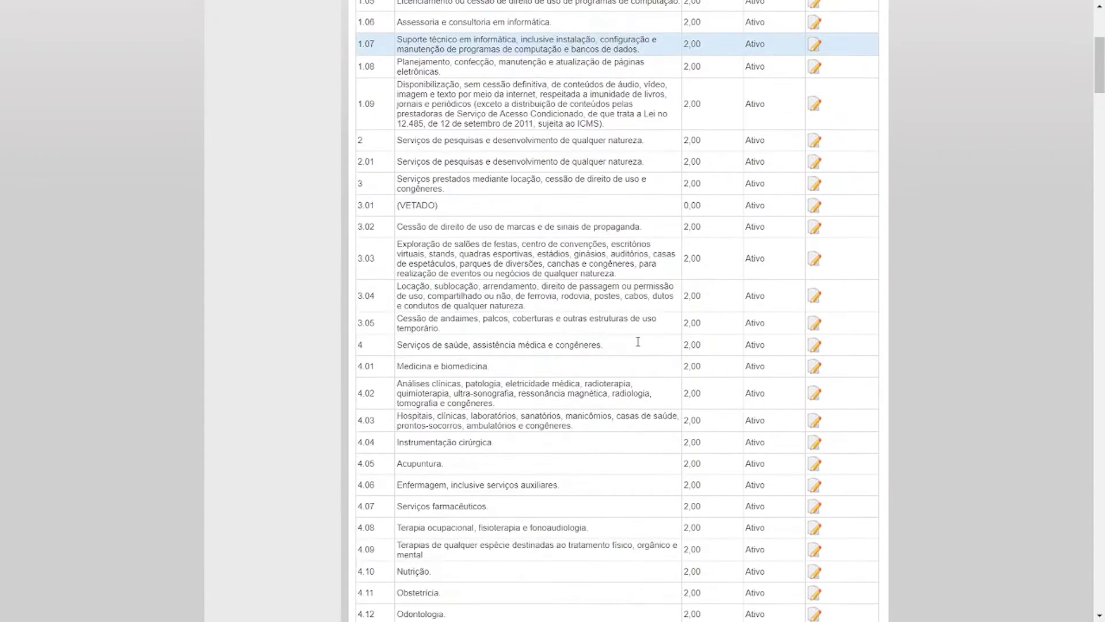
scroll(637, 343, "up", 5)
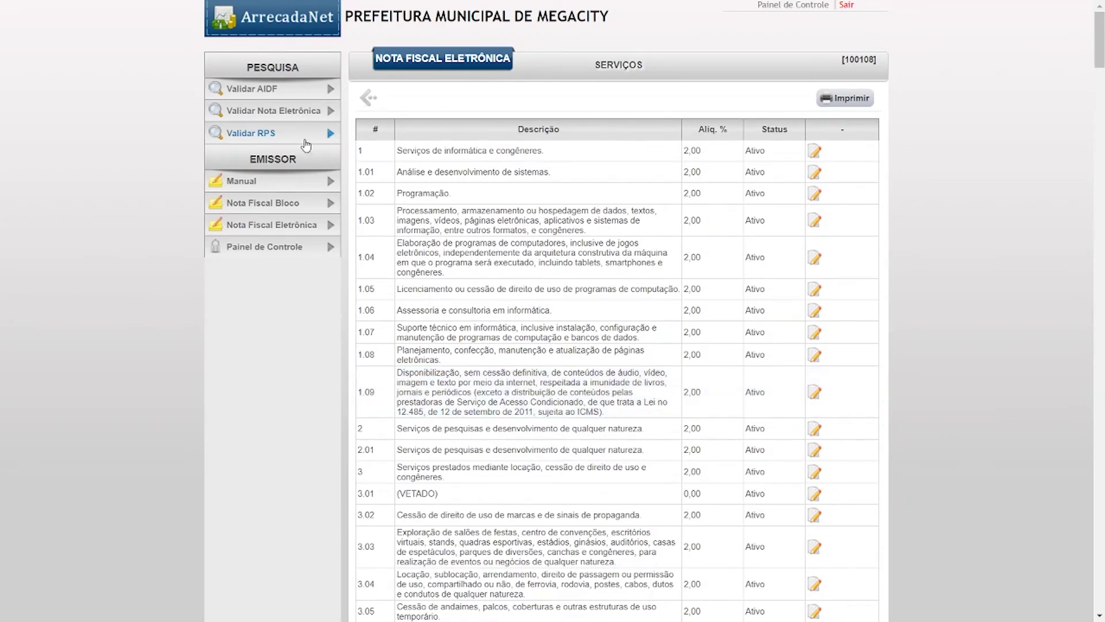
left_click_drag(358, 151, 771, 143)
left_click(978, 146)
- Edit service 1, replacing its 2,00 rate with 0,0500, and check the deduction type options
left_click(814, 153)
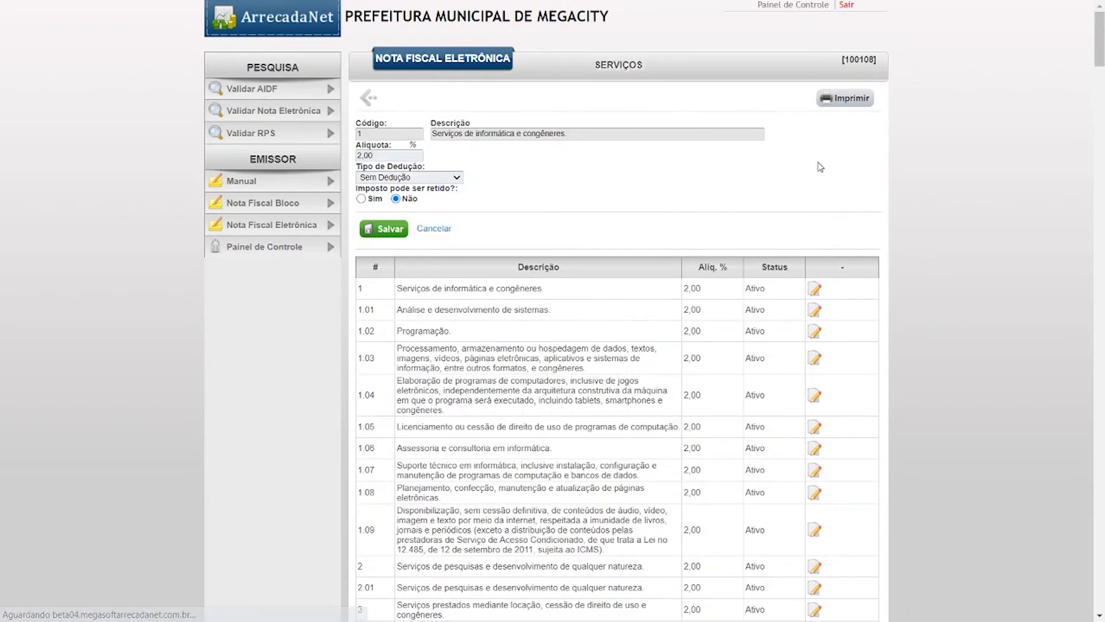
double_click(379, 155)
type("0,05")
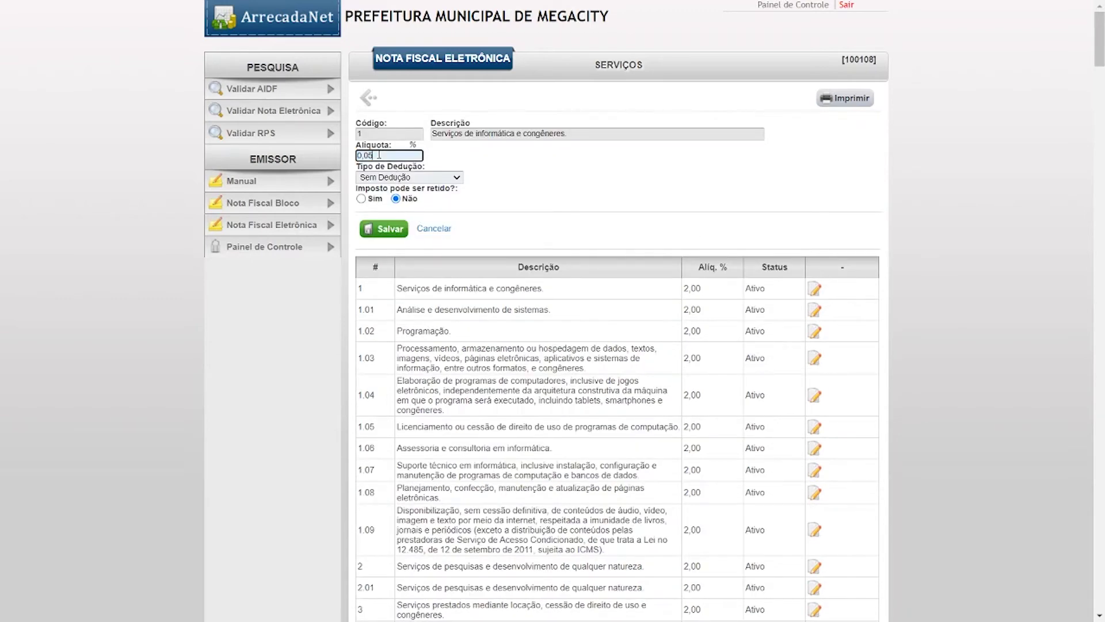
type("00")
left_click(510, 148)
left_click(395, 178)
left_click(395, 180)
left_click(539, 206)
left_click(447, 179)
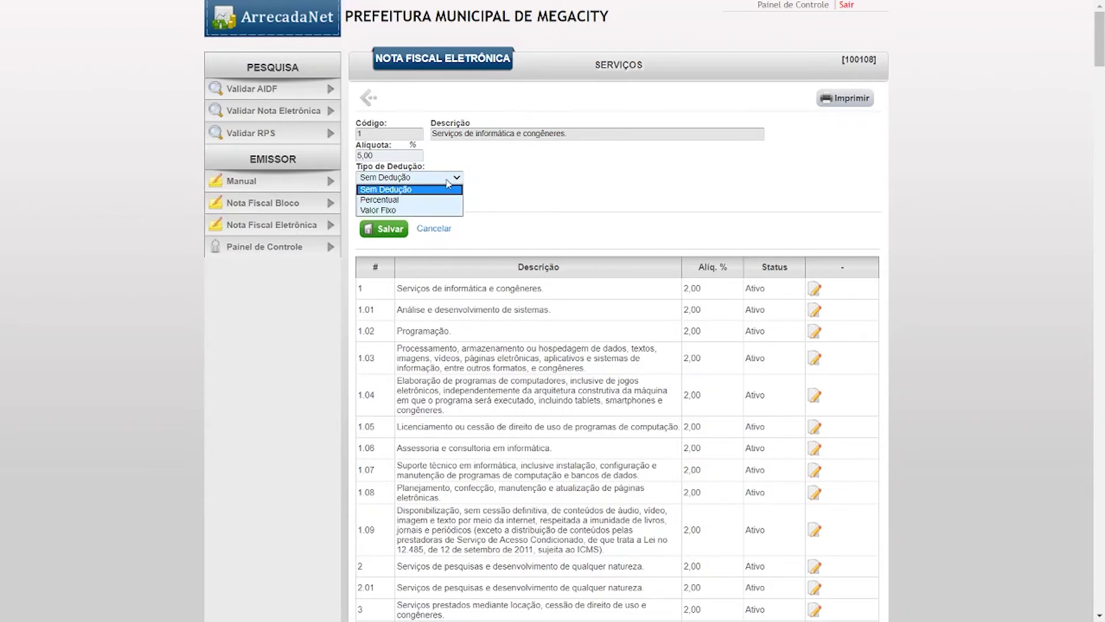
left_click(411, 201)
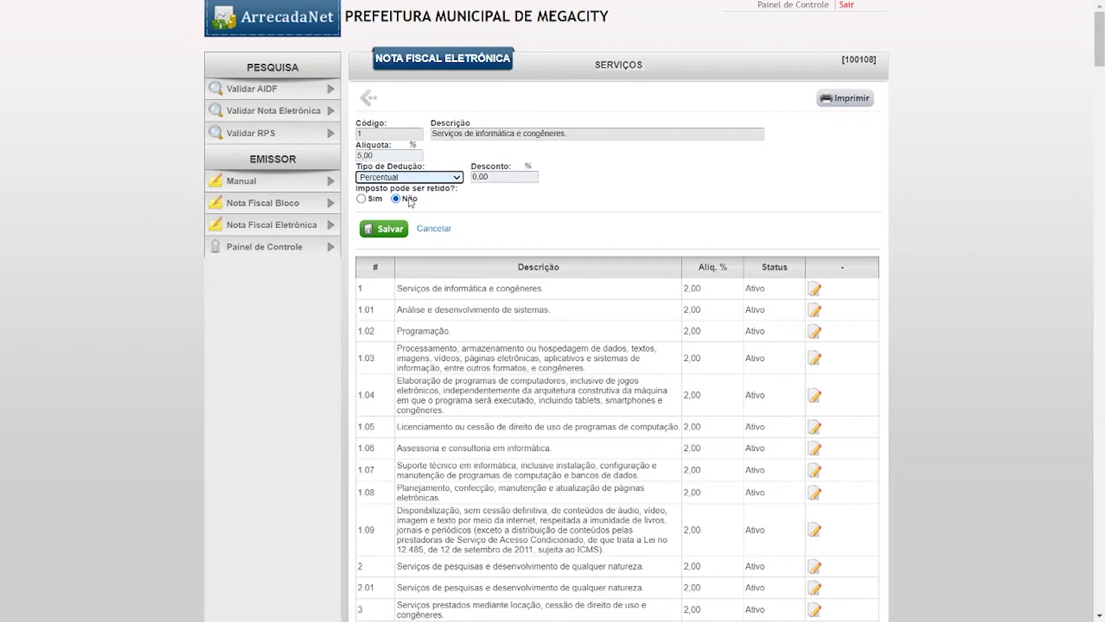
key("Tab")
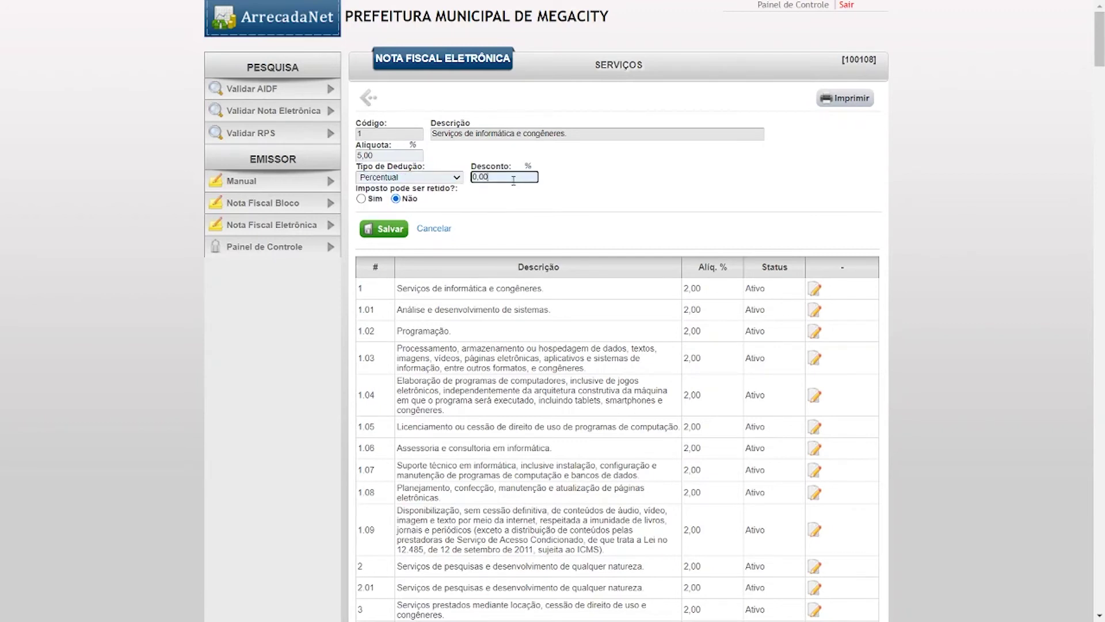
type("500")
key("BackSpace")
left_click(618, 189)
double_click(472, 177)
type("90")
left_click(662, 201)
left_click(397, 178)
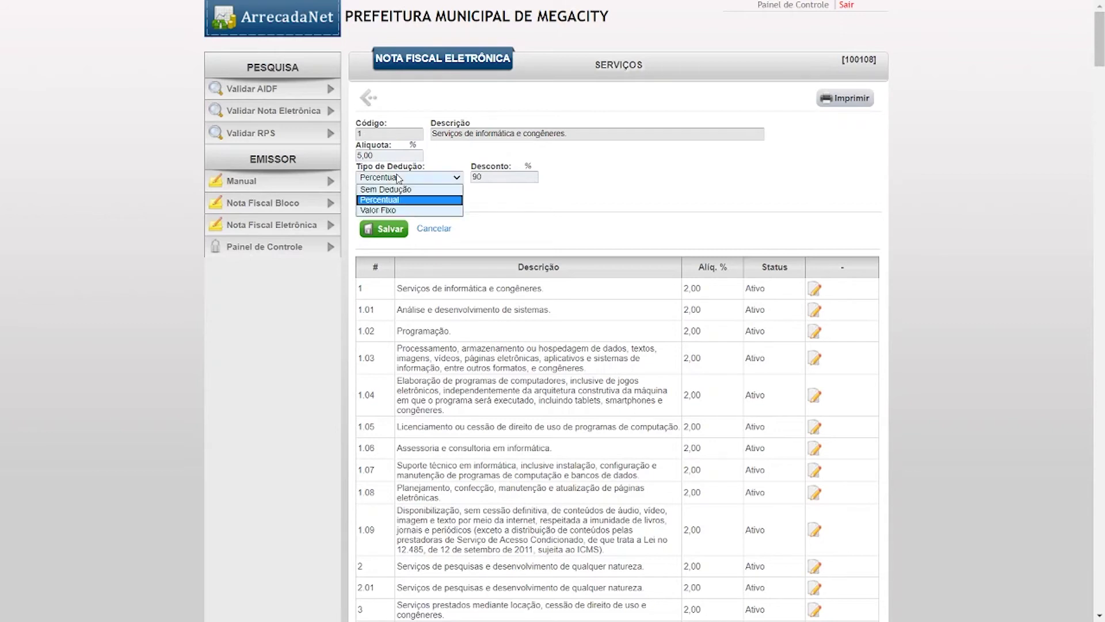
left_click(407, 211)
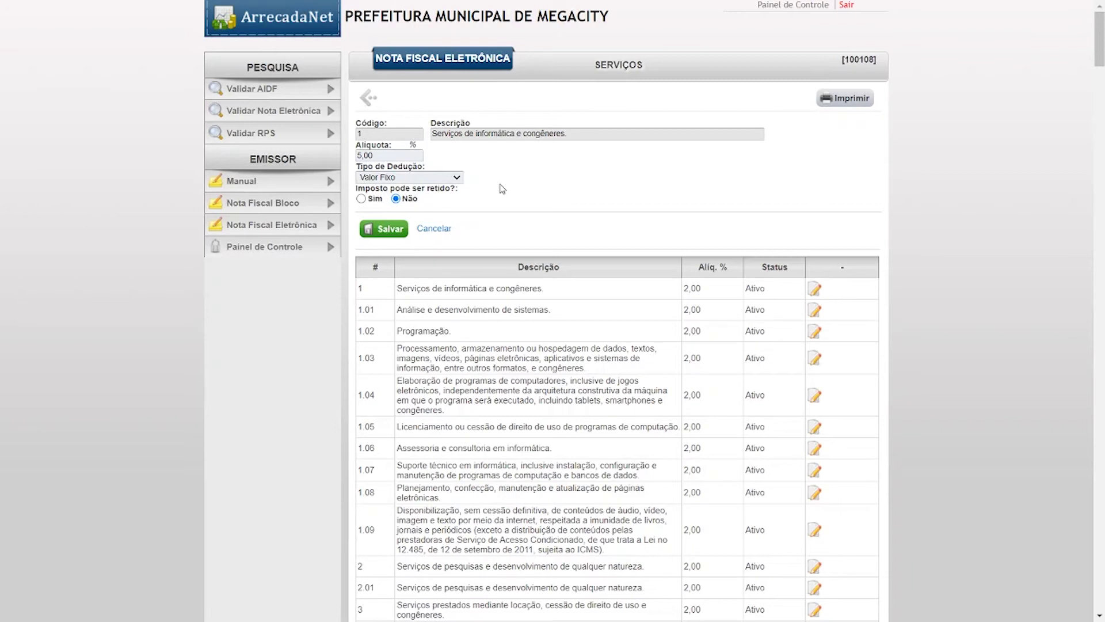
left_click(403, 178)
left_click(404, 177)
left_click(396, 178)
left_click(389, 190)
left_click(399, 201)
left_click(370, 201)
left_click(397, 198)
left_click(365, 201)
left_click(396, 200)
left_click(371, 201)
left_click(396, 199)
left_click(383, 200)
left_click(395, 200)
- Save service 1 with its 5,00% rate, Sem Dedução and Não
left_click(386, 236)
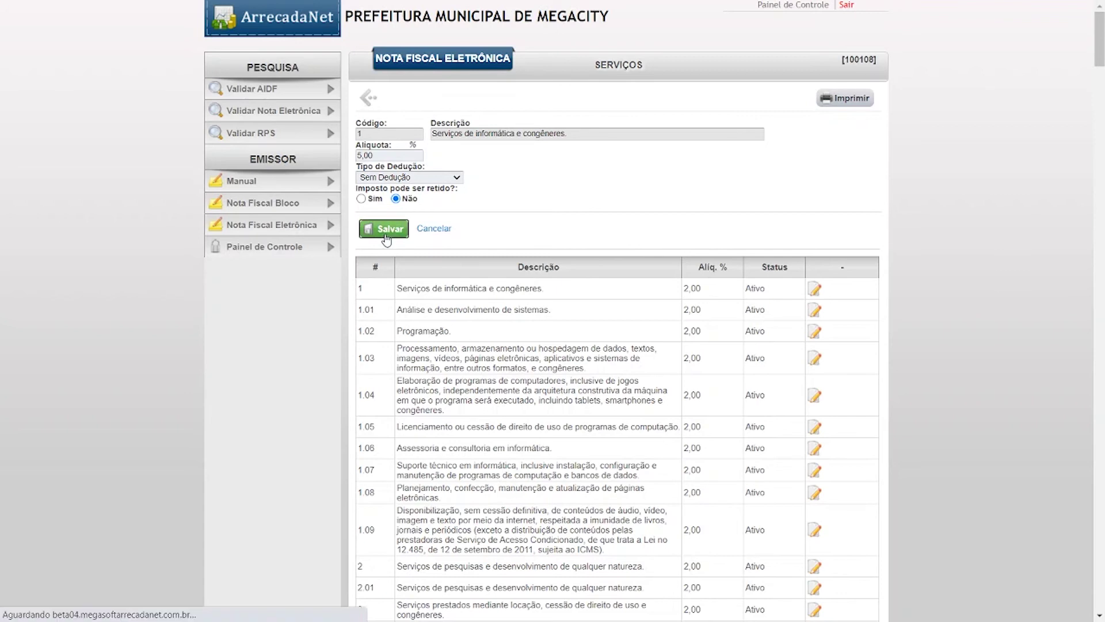
- Verify service 1 shows 5,00, then load service 13 (photography and reprography) for editing
left_click_drag(683, 192, 716, 199)
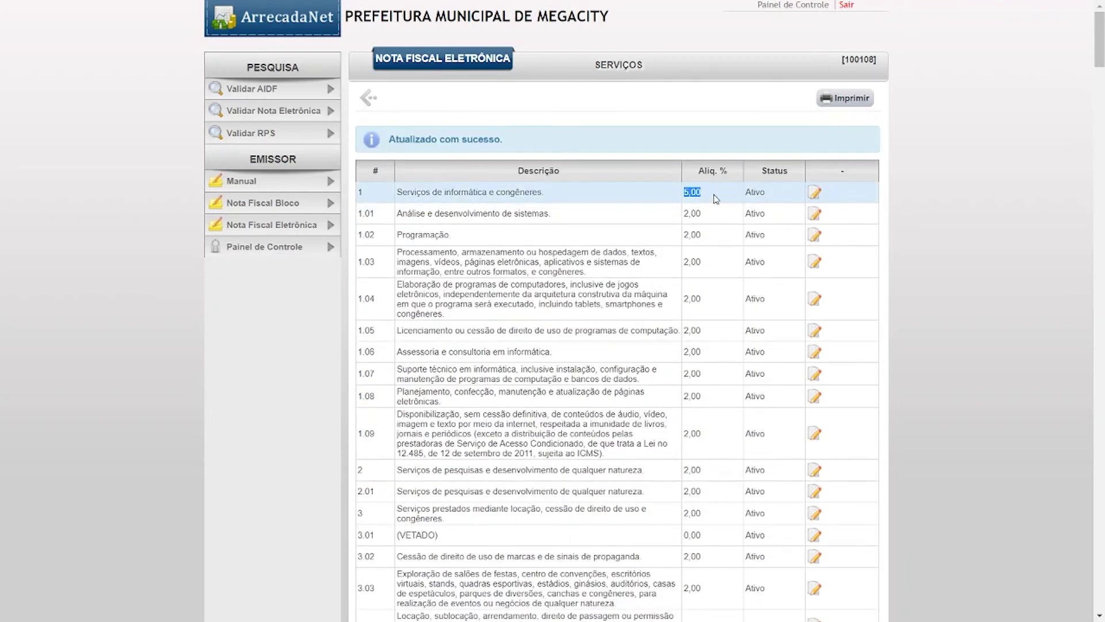
scroll(718, 248, "down", 15)
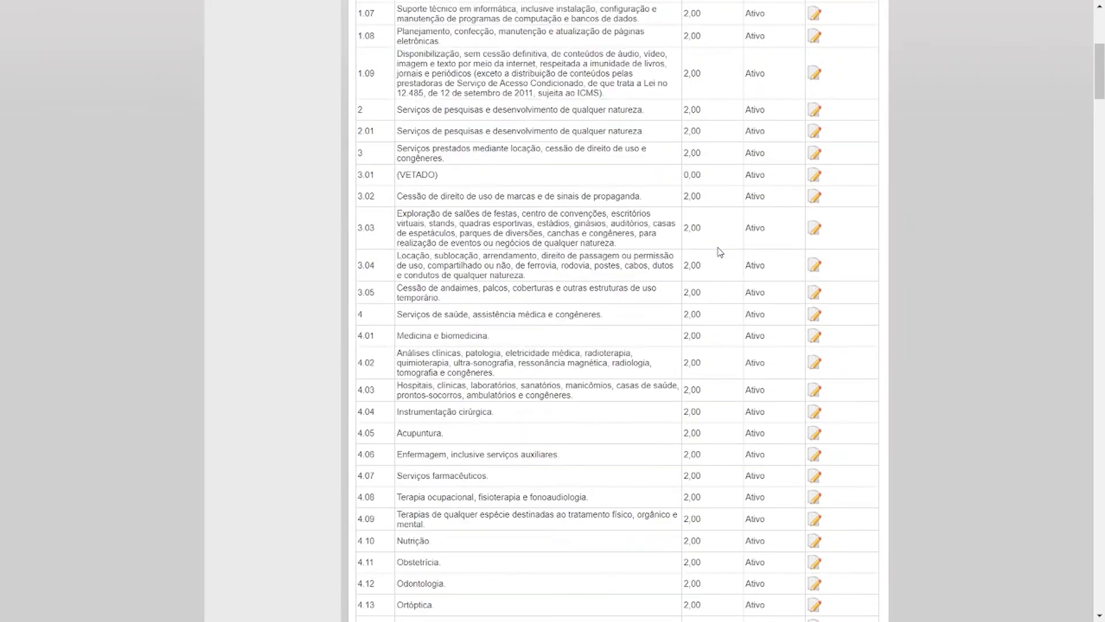
scroll(719, 252, "down", 15)
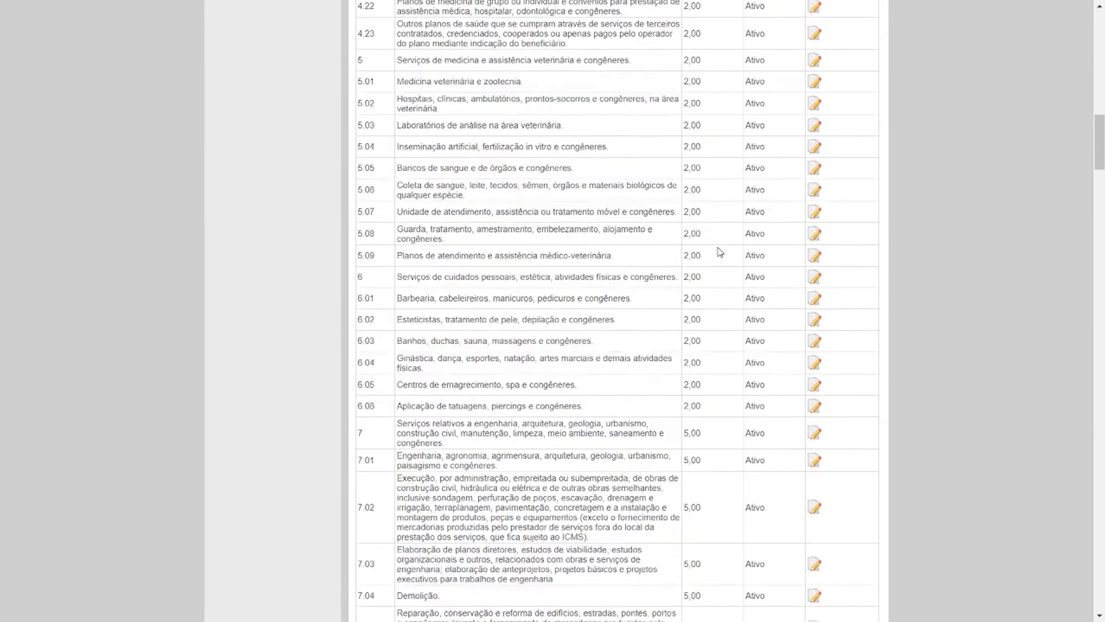
scroll(718, 271, "down", 15)
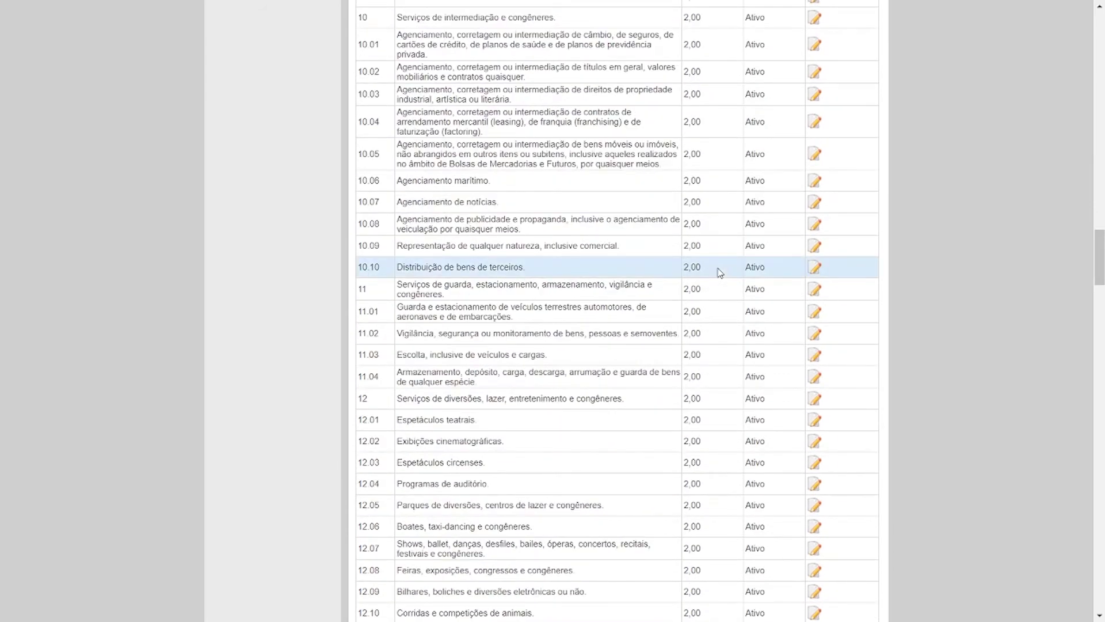
scroll(469, 436, "down", 6)
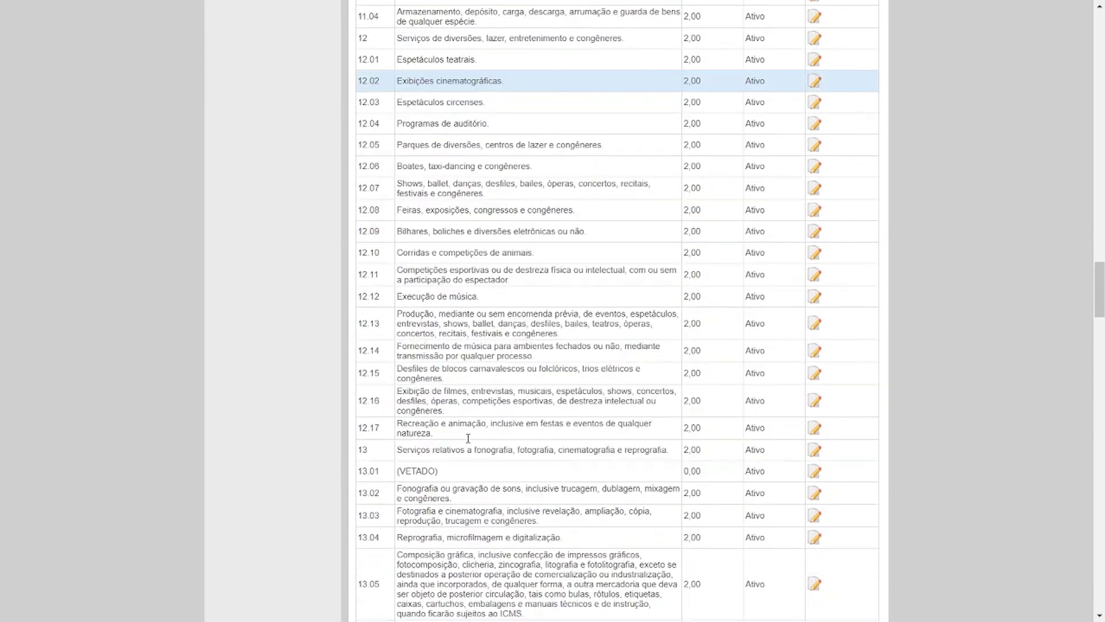
left_click_drag(408, 451, 656, 455)
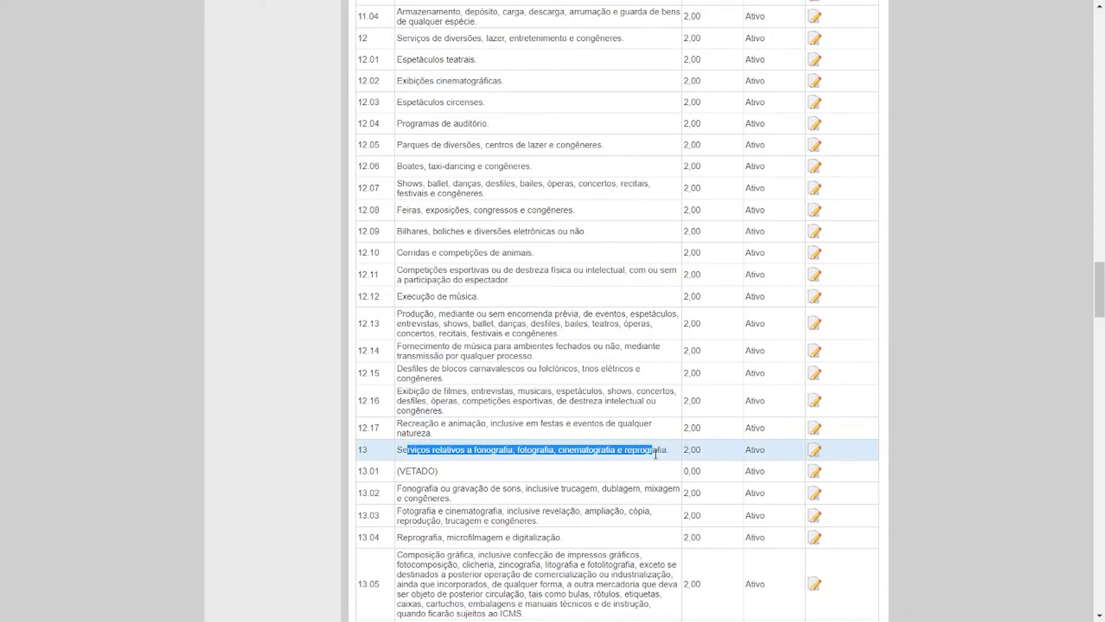
left_click(816, 453)
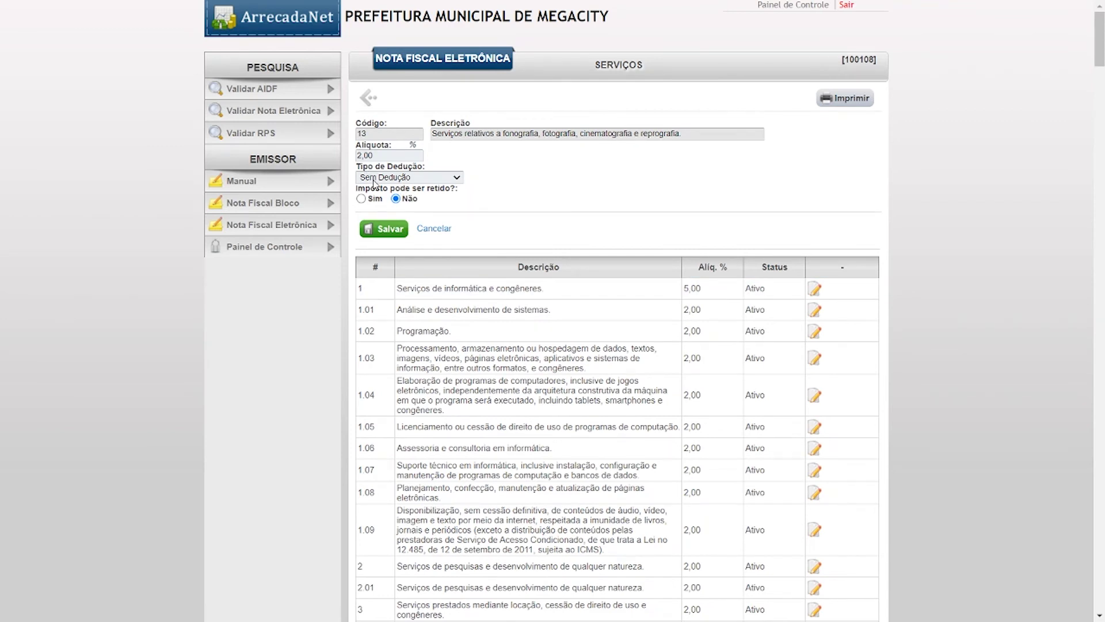
- Keep Sem Dedução as the deduction type and go back to the administration panel
left_click(374, 179)
left_click(375, 185)
left_click(369, 97)
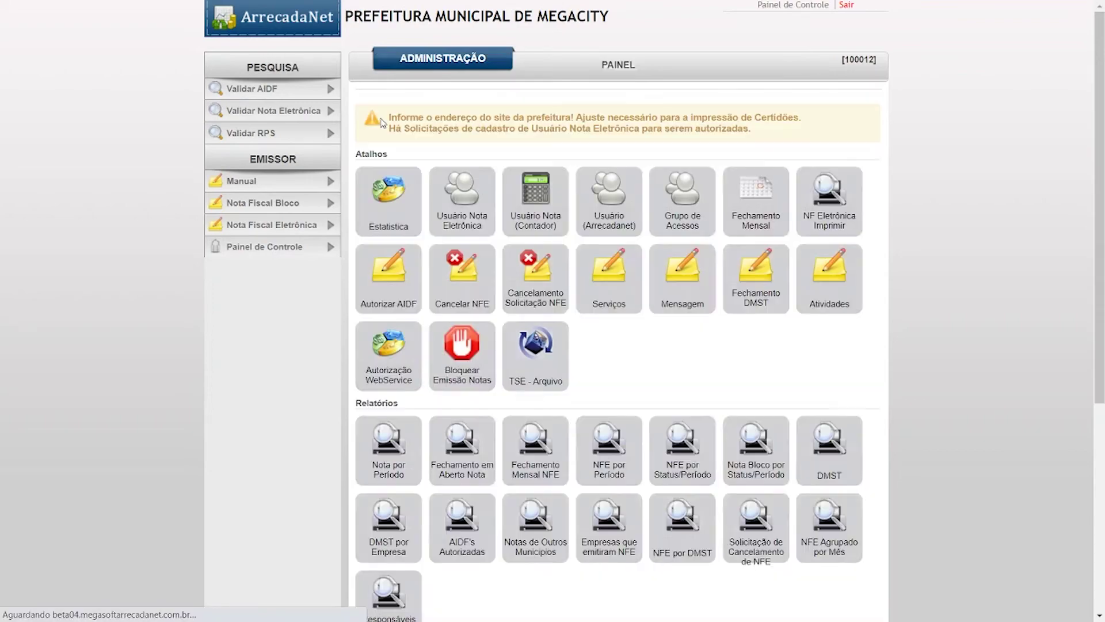
- Set Imposto pode ser retido to Sim for service 12.02, Exibições cinematográficas, and save
scroll(604, 295, "down", 5)
scroll(676, 412, "up", 3)
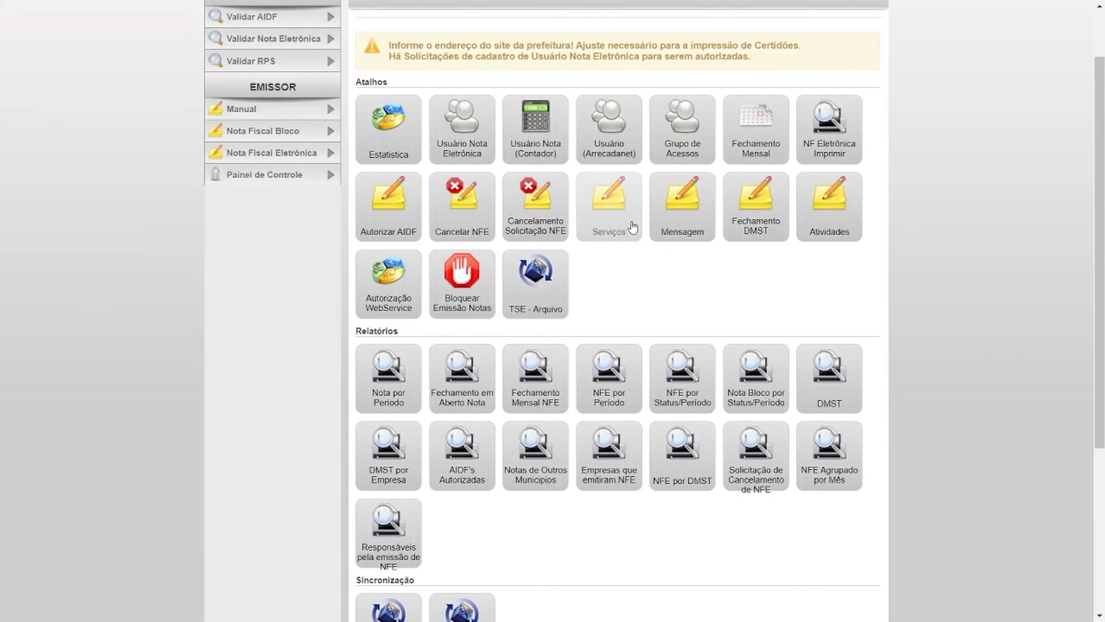
left_click(630, 226)
scroll(850, 362, "down", 20)
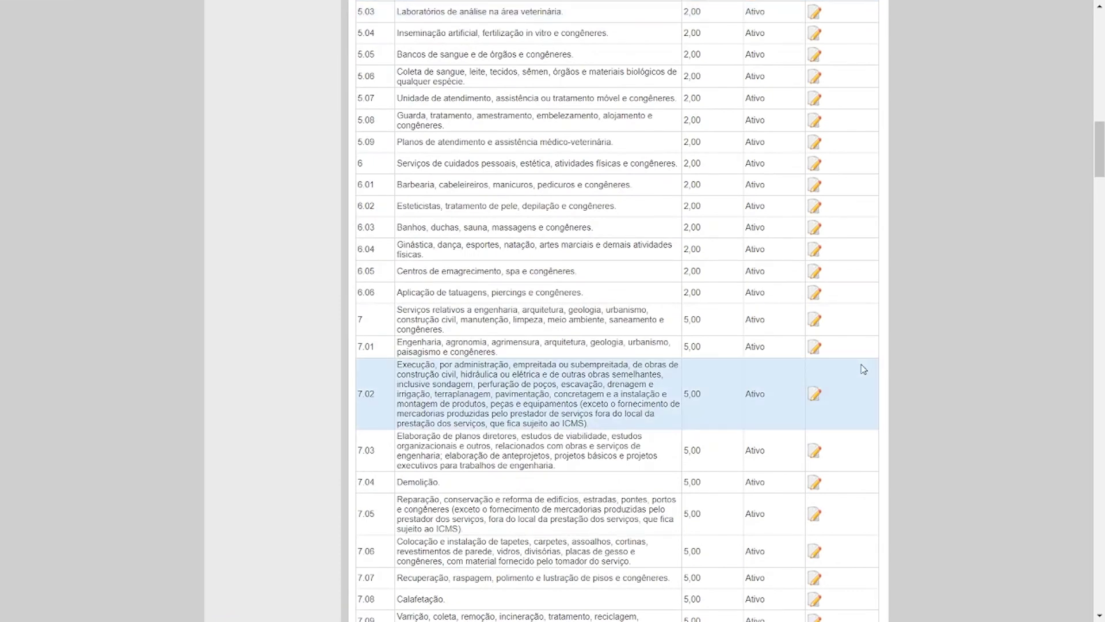
scroll(862, 368, "down", 15)
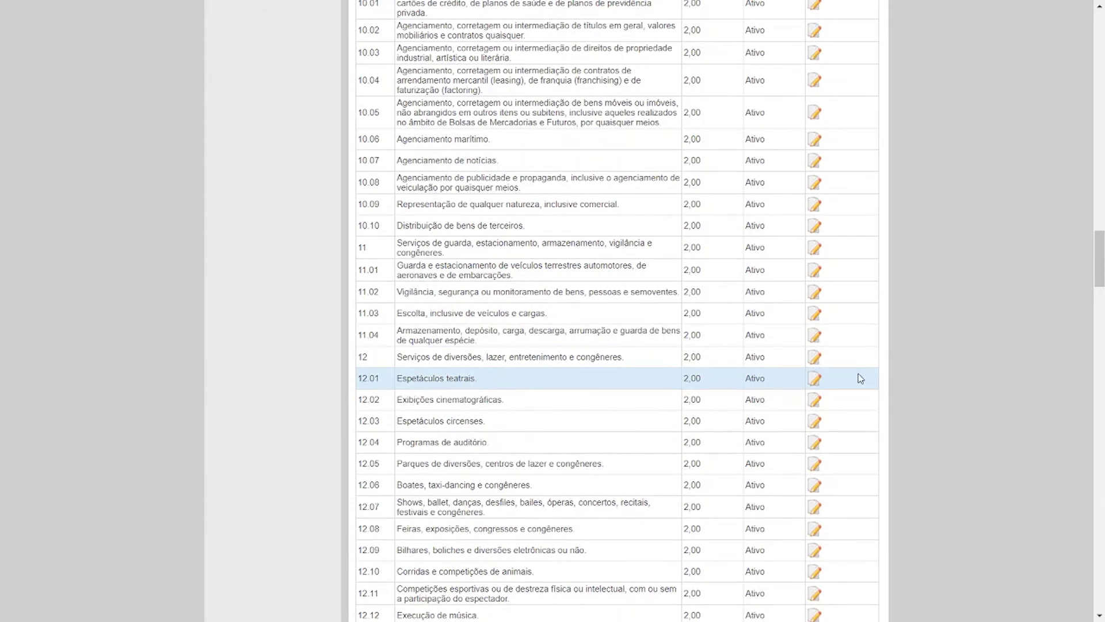
left_click(816, 401)
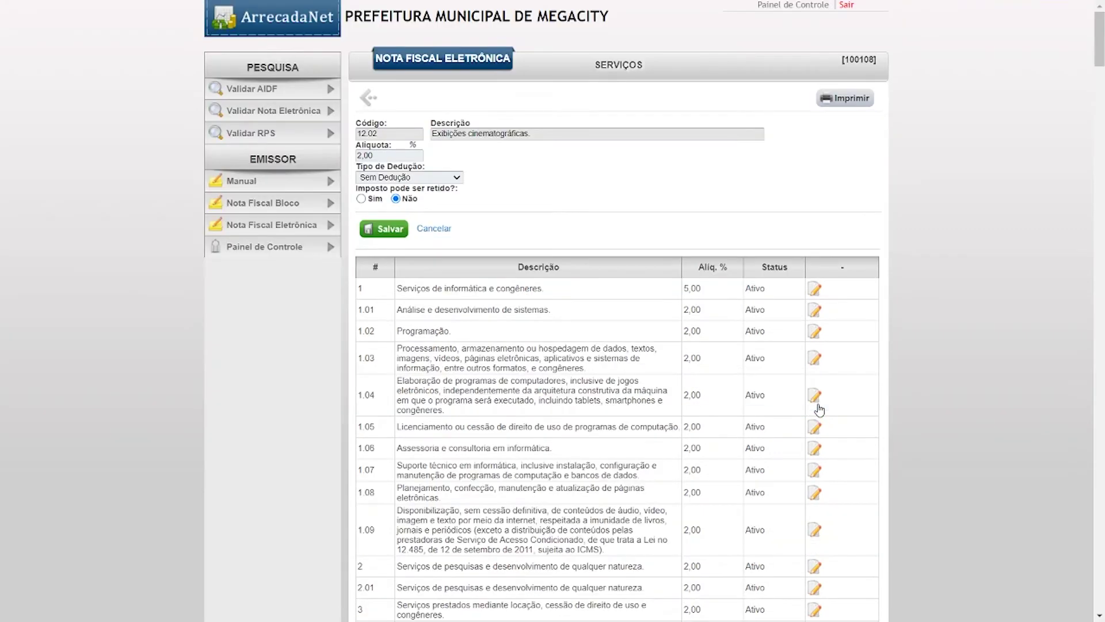
left_click(367, 199)
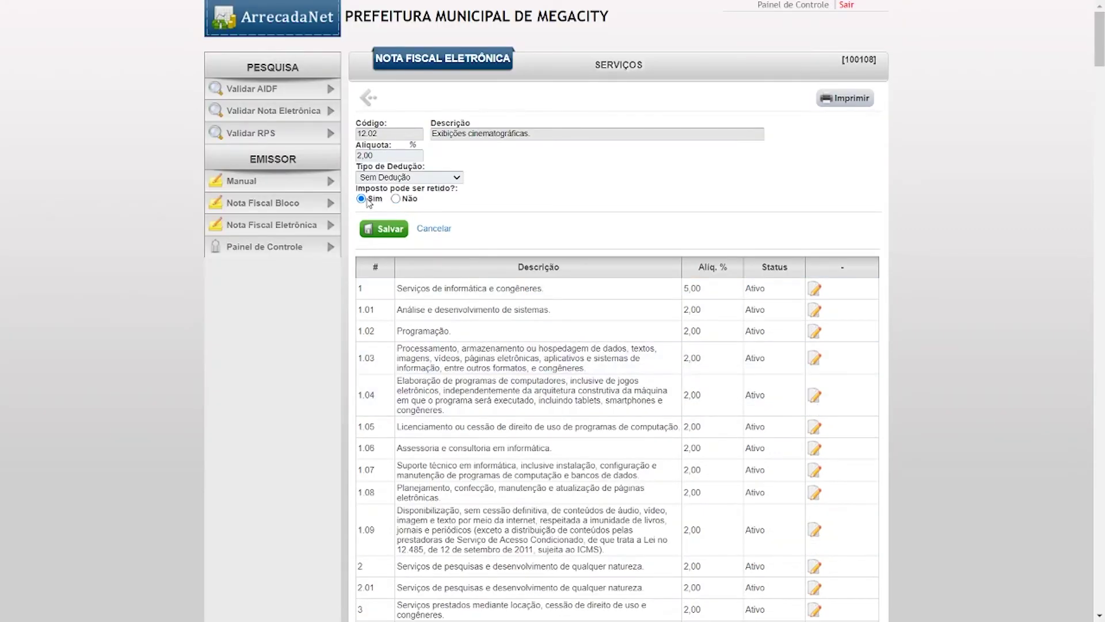
left_click(383, 229)
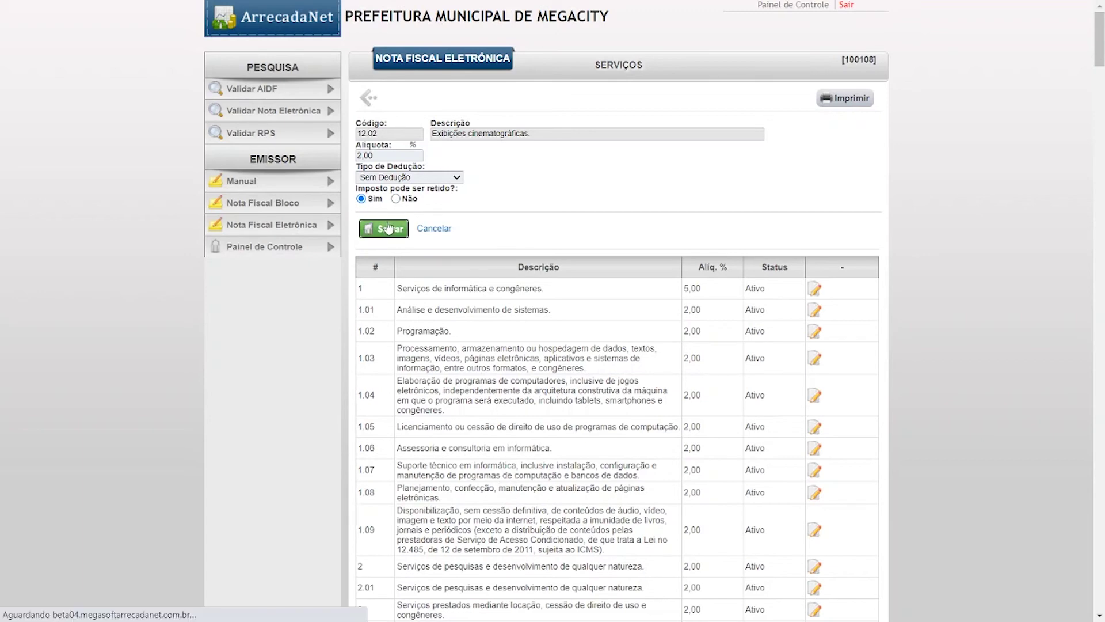
left_click(373, 99)
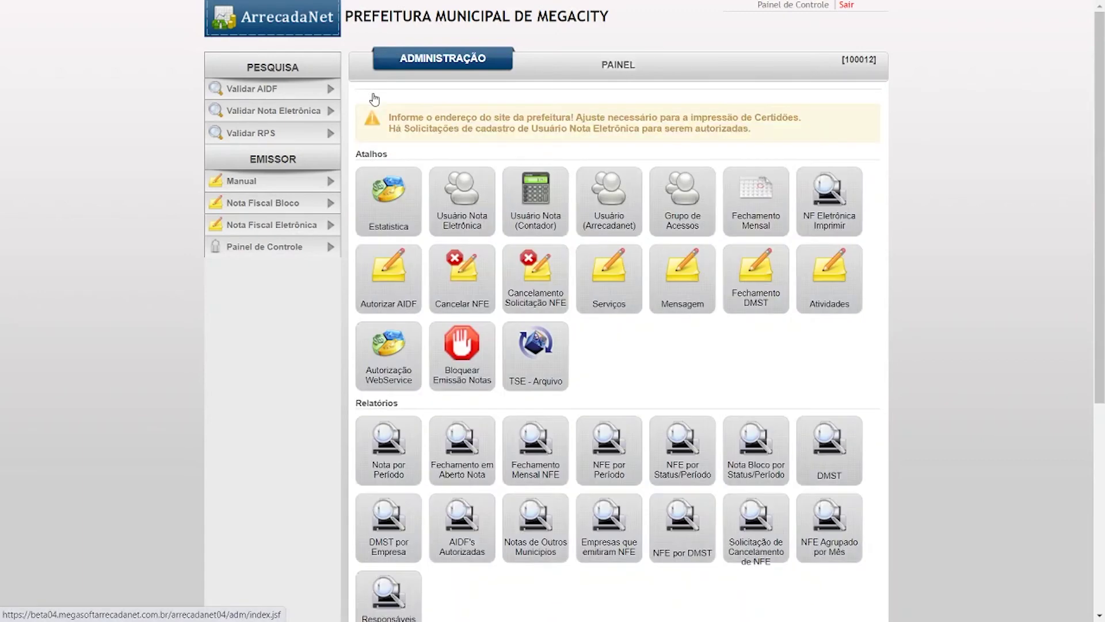
- Start a new message running 01/07/2020 to 31/12/2020, leaving Publicar unticked
left_click(691, 302)
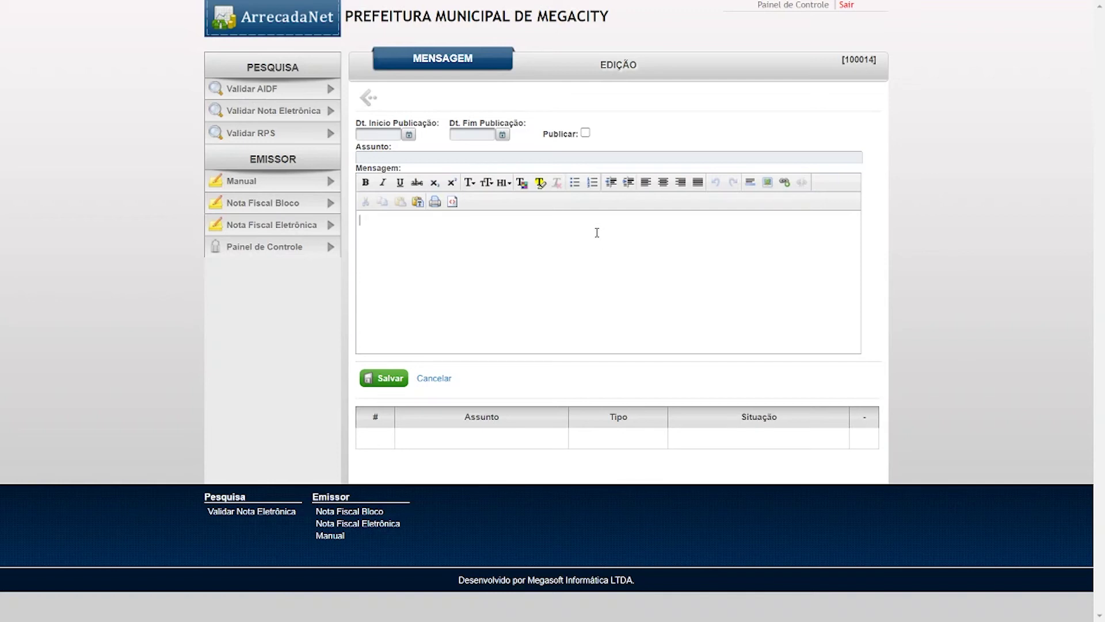
left_click(391, 136)
type("01/07/2020")
key("Tab")
type("31122020")
key("Tab")
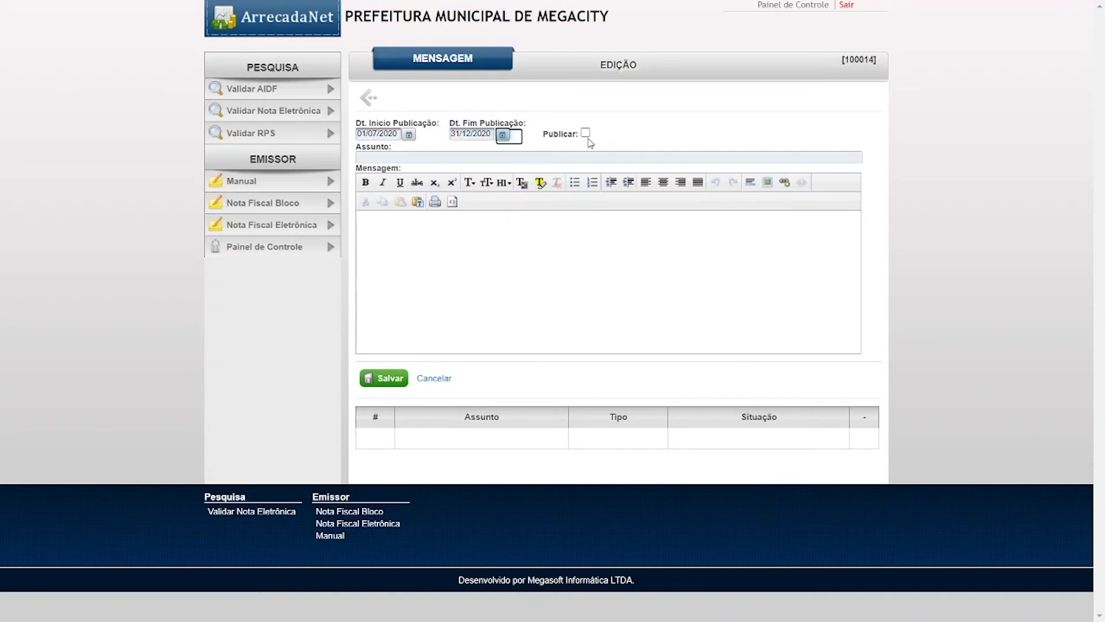
left_click(585, 133)
left_click(587, 136)
left_click(586, 136)
left_click(587, 137)
- Give the message subject 'FECHAMENTO COLETORIA' and body 'teste', then save it
left_click(569, 156)
type("FECHA")
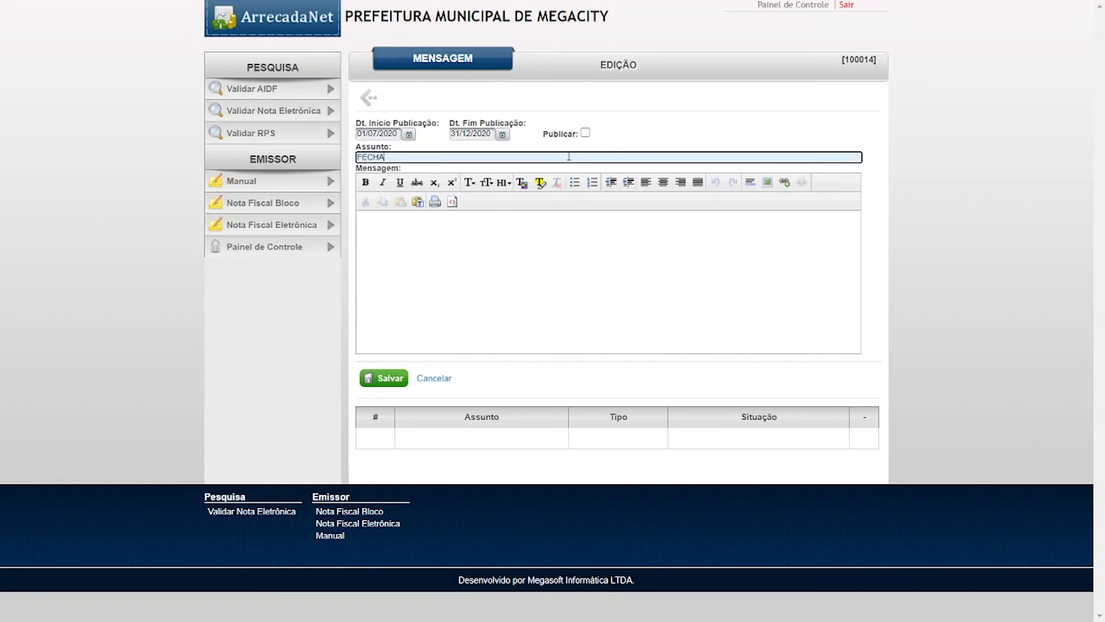
type("MENTO COLETORIA")
left_click(540, 269)
type("teste")
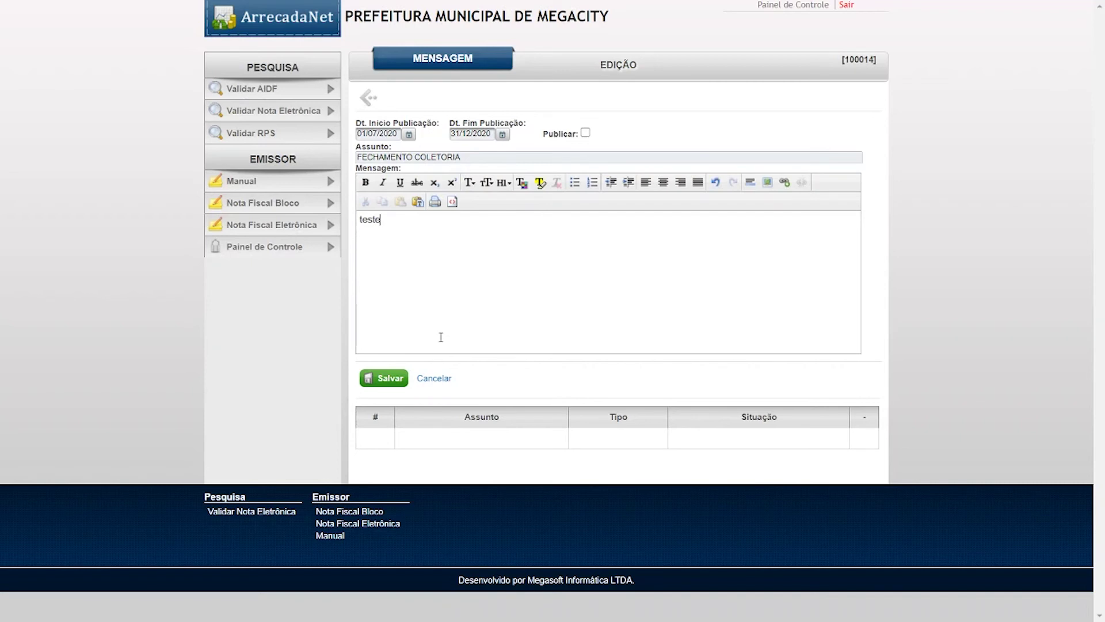
left_click(374, 380)
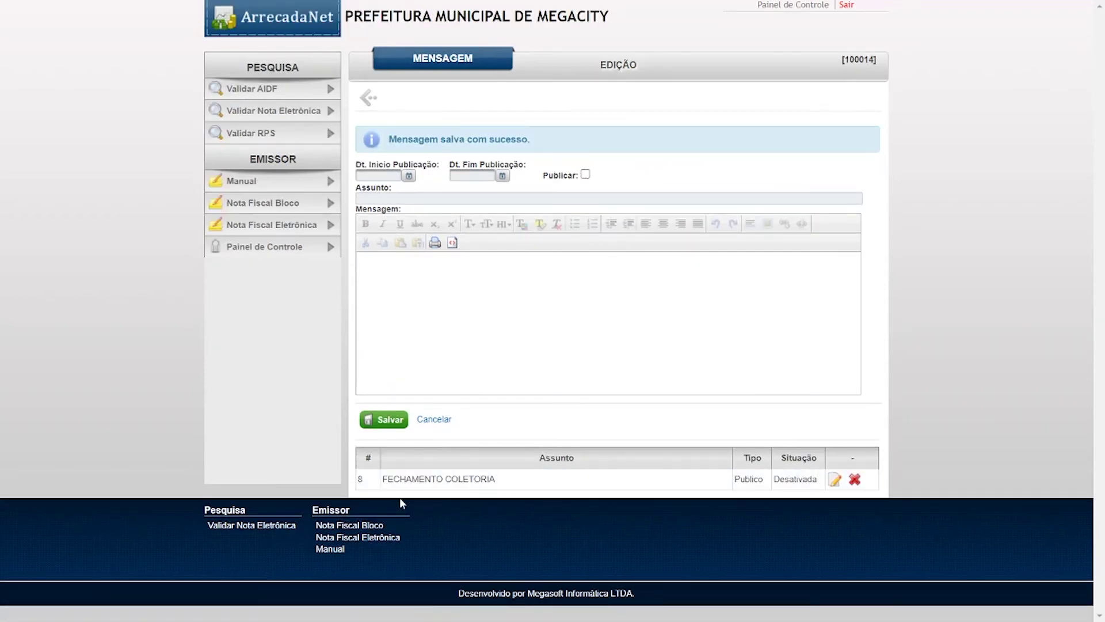
- Highlight the saved message's Desativada status in the message list
left_click_drag(360, 480, 817, 479)
left_click(797, 462)
double_click(797, 459)
double_click(798, 480)
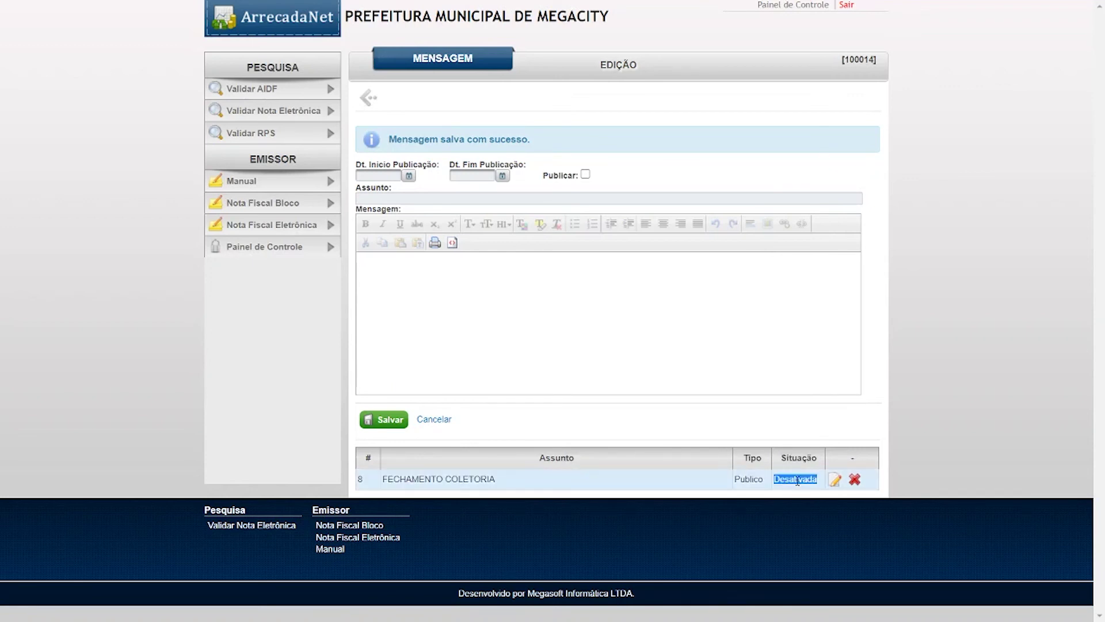
- Reopen message 8, FECHAMENTO COLETORIA, in the editor and tick Publicar
left_click(835, 480)
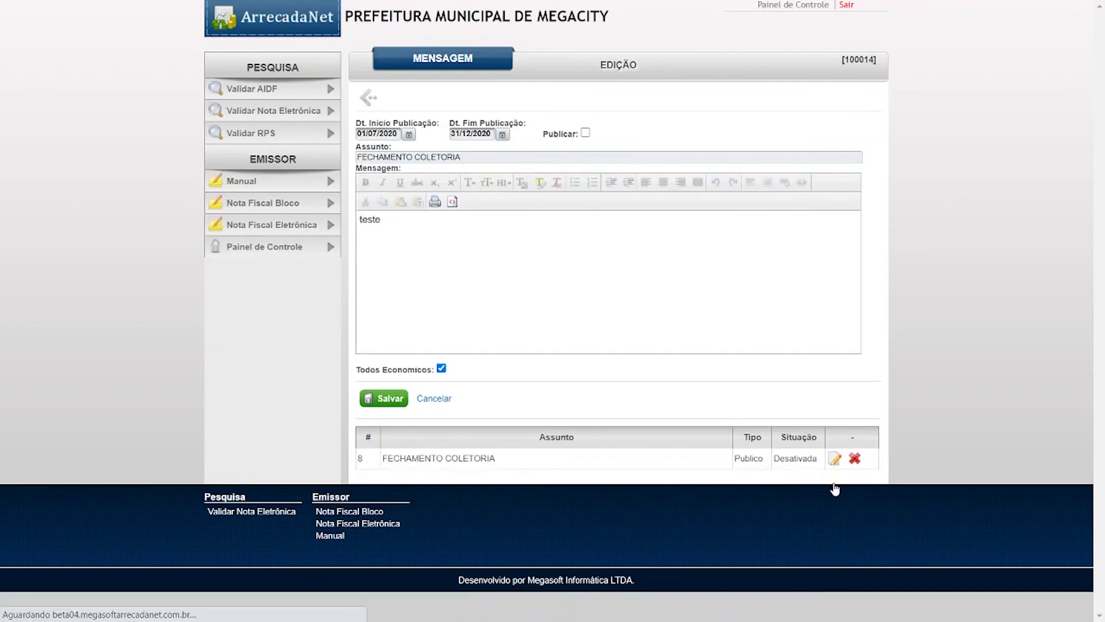
left_click(585, 133)
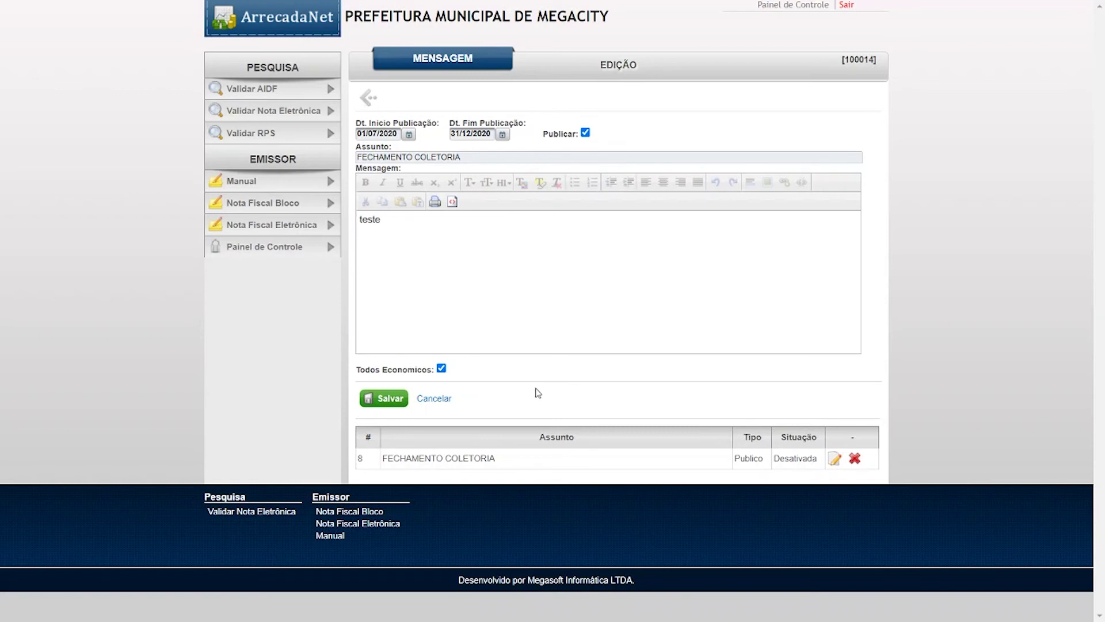
right_click(441, 368)
left_click(469, 383)
- Browse the economico picker, then address the message to Todos Economicos and save it
left_click(441, 369)
scroll(442, 370, "down", 1)
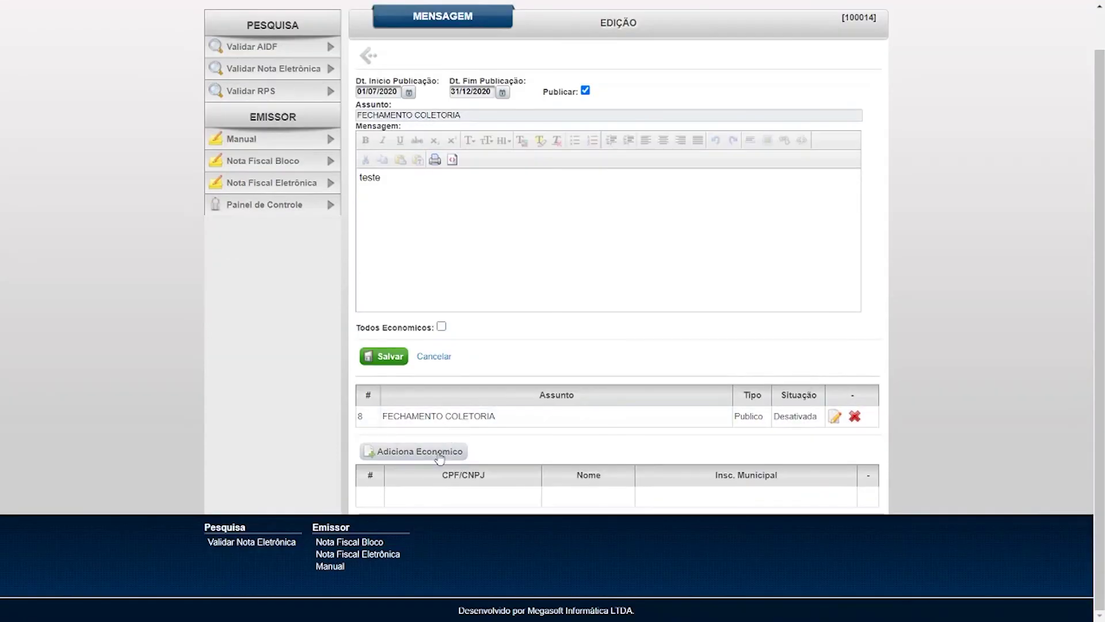
left_click(447, 451)
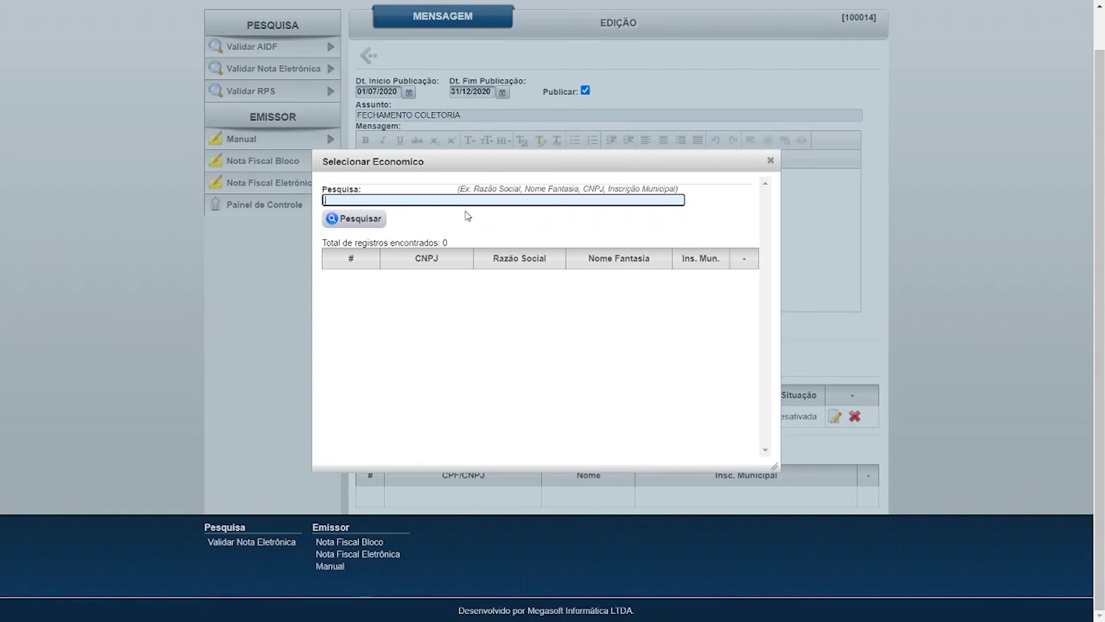
left_click(356, 220)
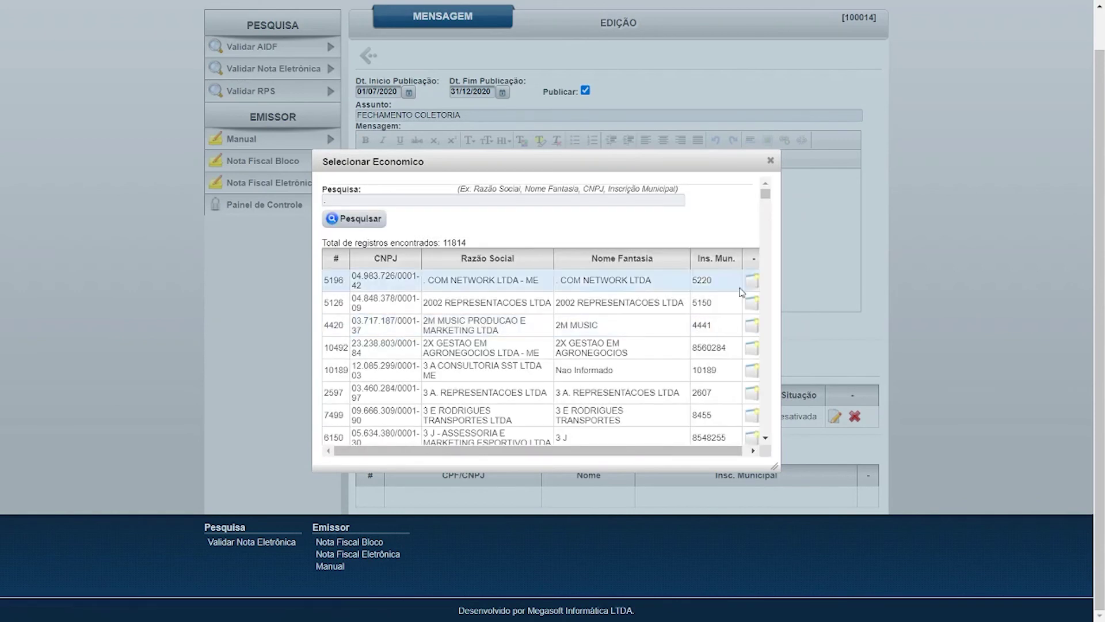
left_click(771, 163)
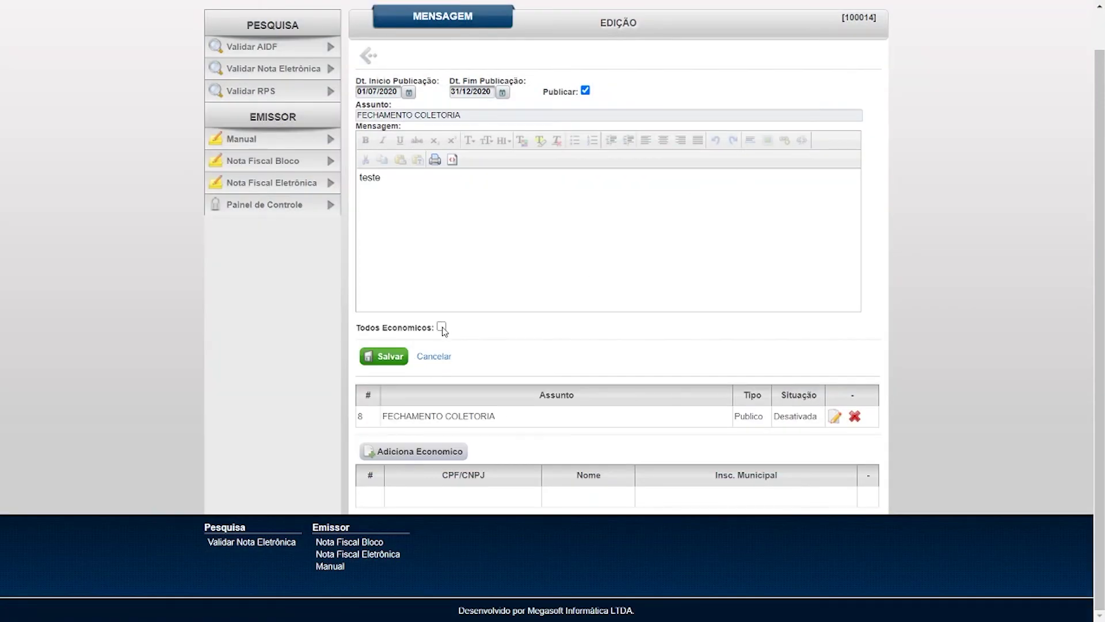
left_click(442, 327)
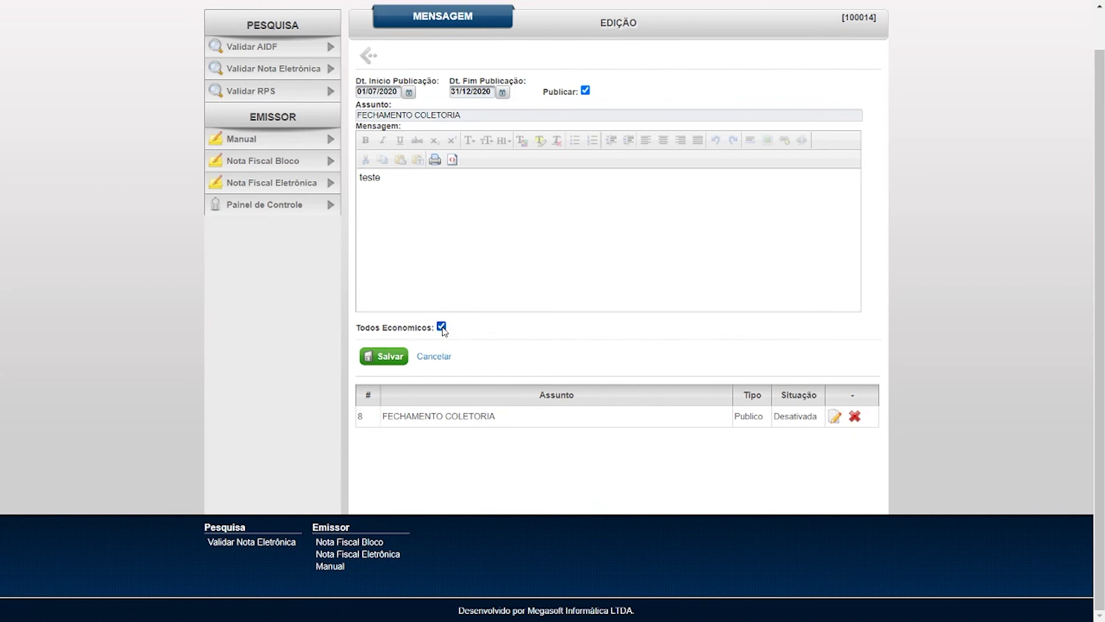
left_click(390, 356)
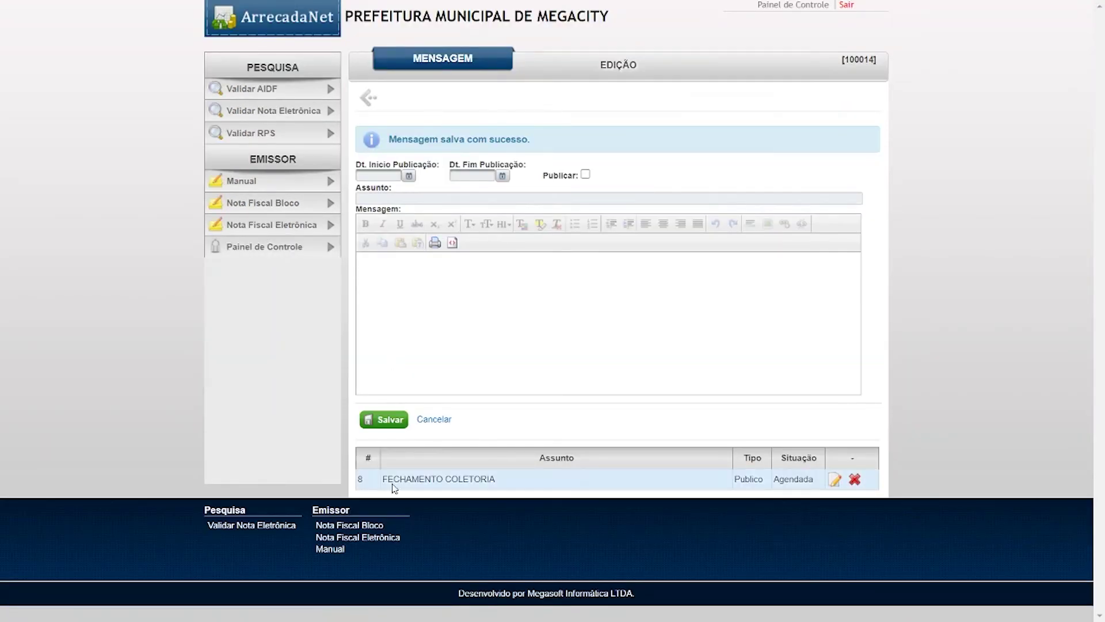
- Highlight message 8's Agendada status in the message list
left_click_drag(399, 484, 766, 483)
left_click(789, 482)
double_click(788, 482)
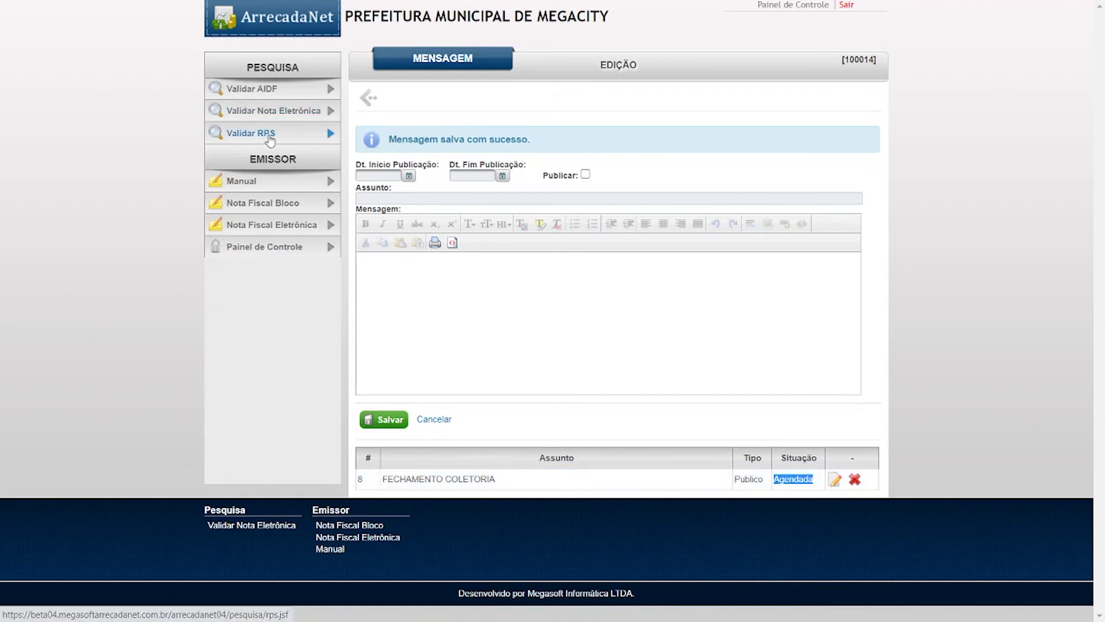
- Change message 8's start date to 01/06/2020 and save, so it shows Publicada
left_click(834, 479)
left_click(370, 135)
left_click(374, 134)
left_click_drag(372, 134, 376, 133)
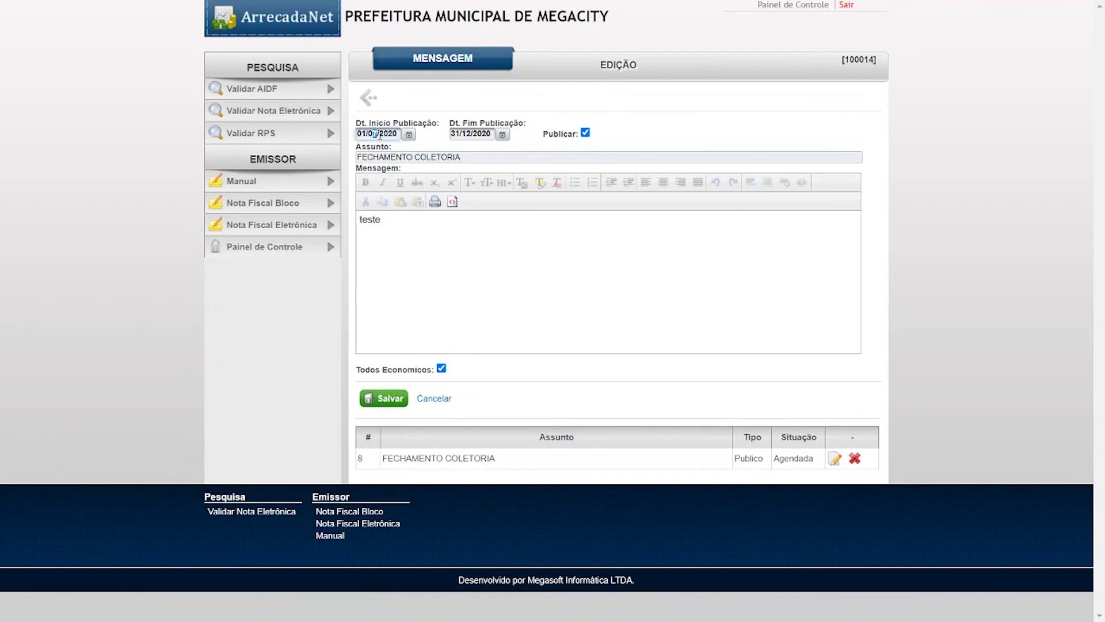
type("6")
left_click(368, 401)
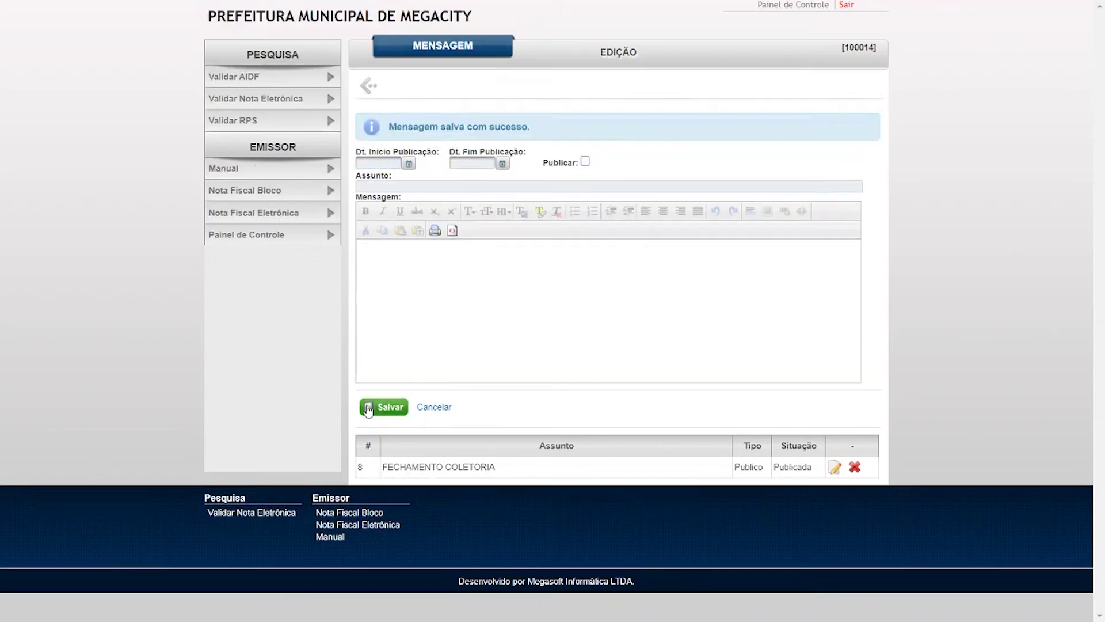
left_click_drag(780, 480, 813, 482)
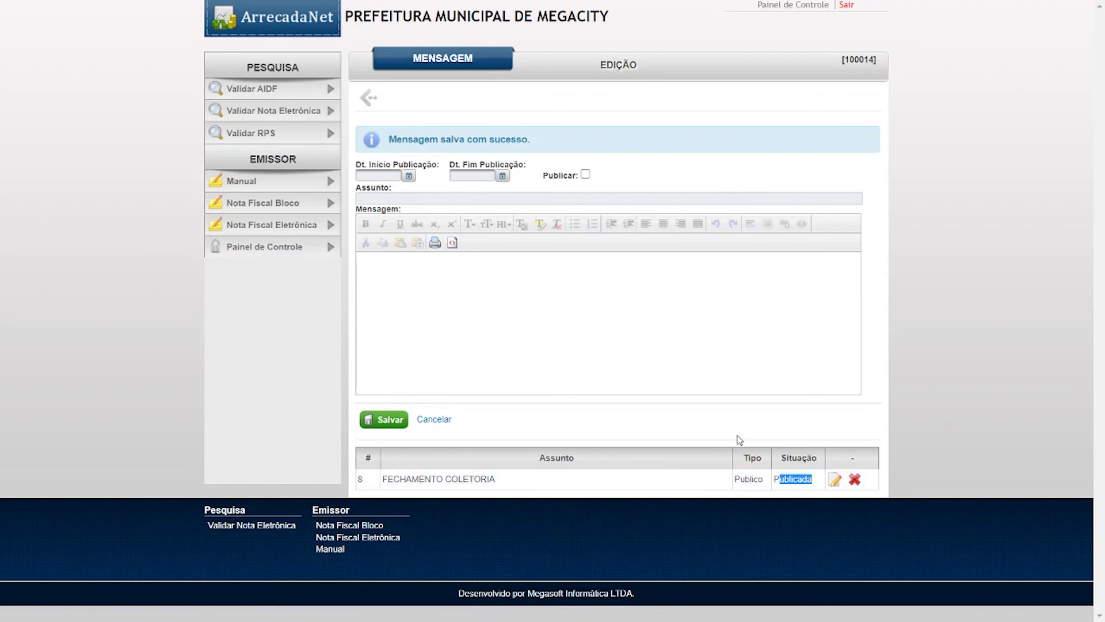
- View the Fechamento DMST search page for June 2020, which lists nothing, then return to Administração
left_click(369, 98)
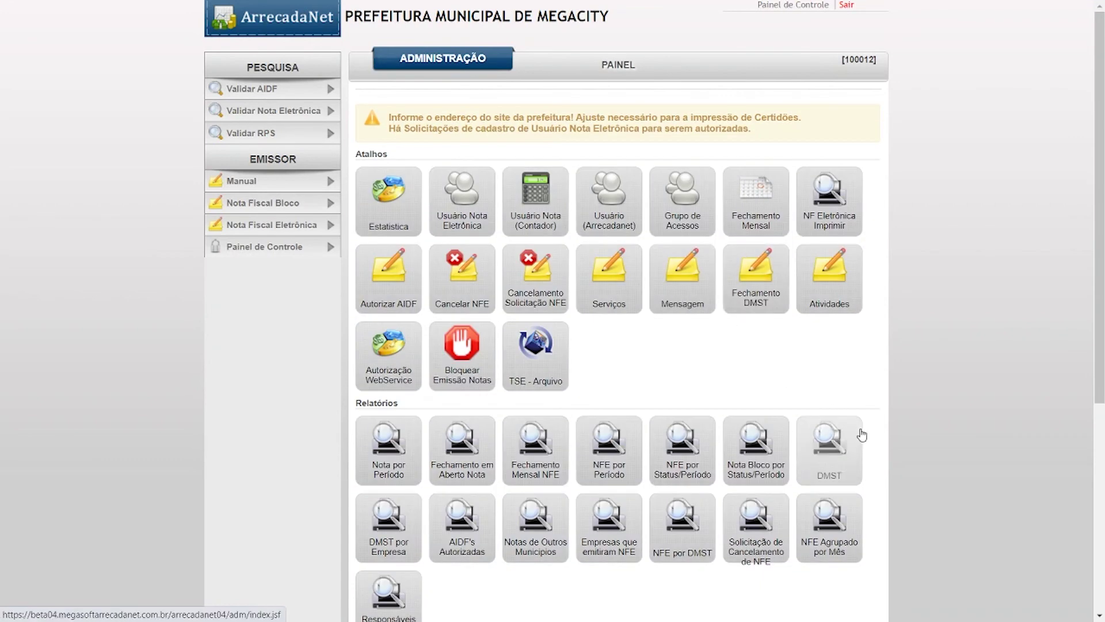
left_click(764, 277)
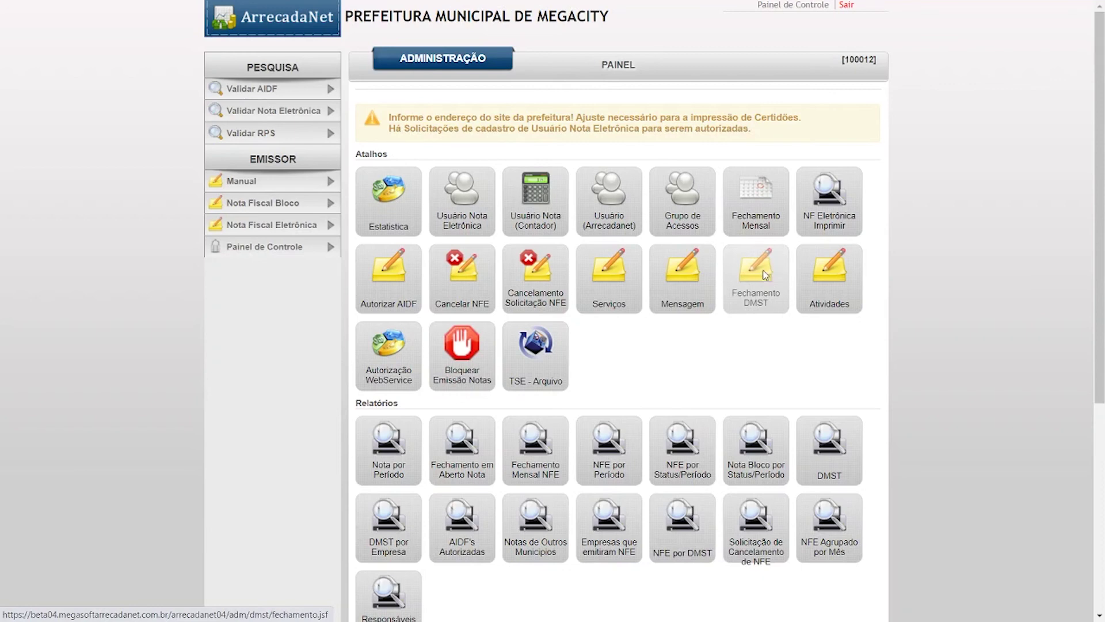
left_click(368, 98)
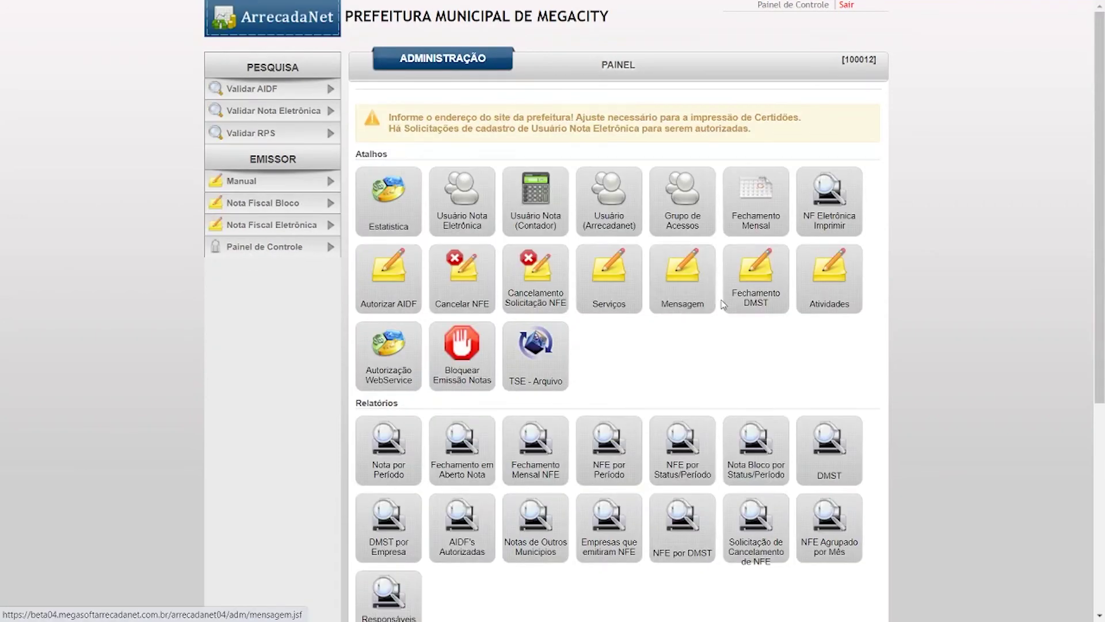
left_click(740, 273)
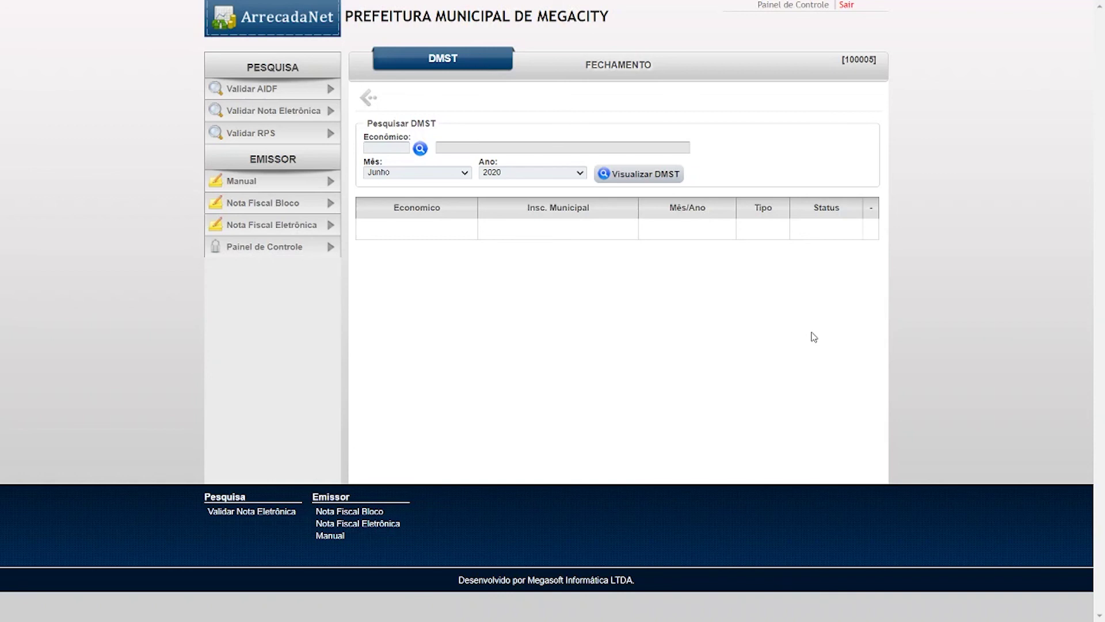
key("XF86AudioRaiseVolume")
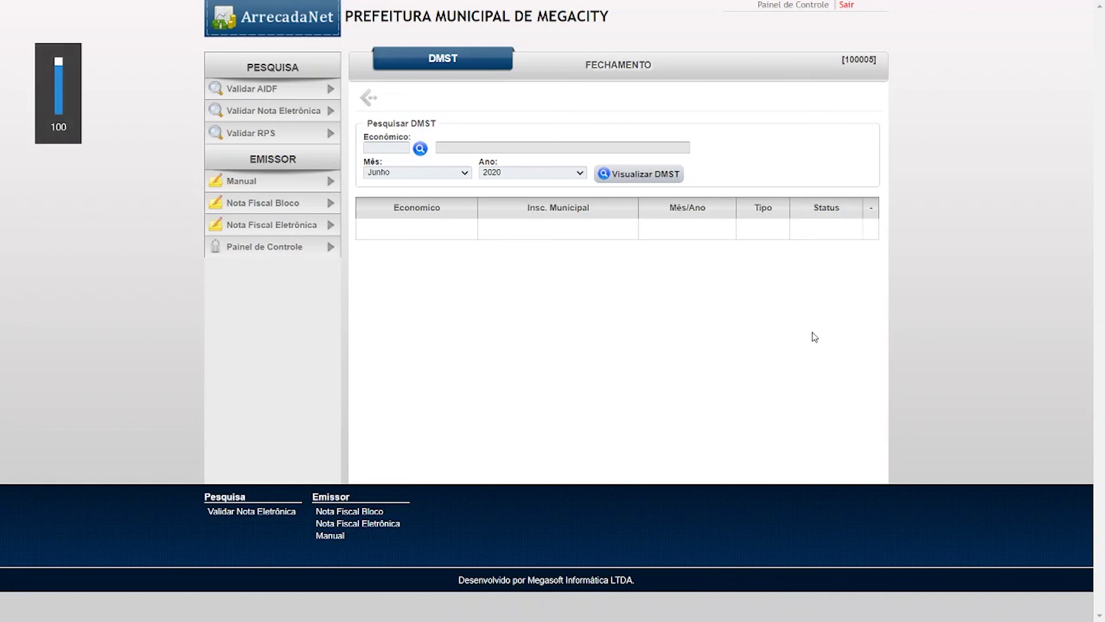
left_click(368, 98)
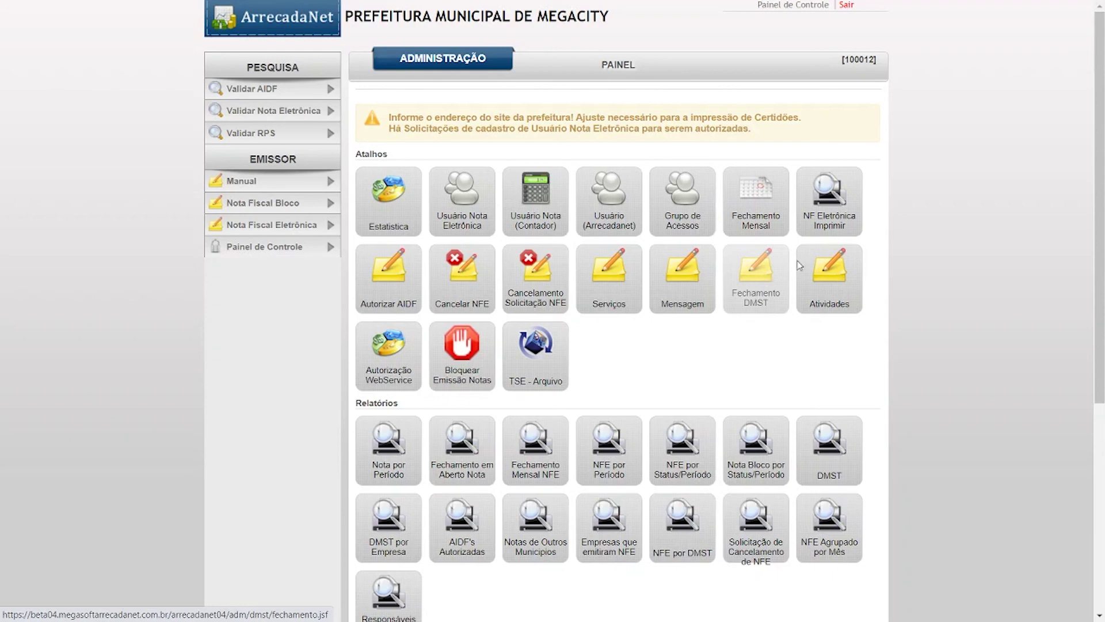
- Look at the Atividades list and Autorização WebService page, then exit fullscreen with F11
left_click(849, 281)
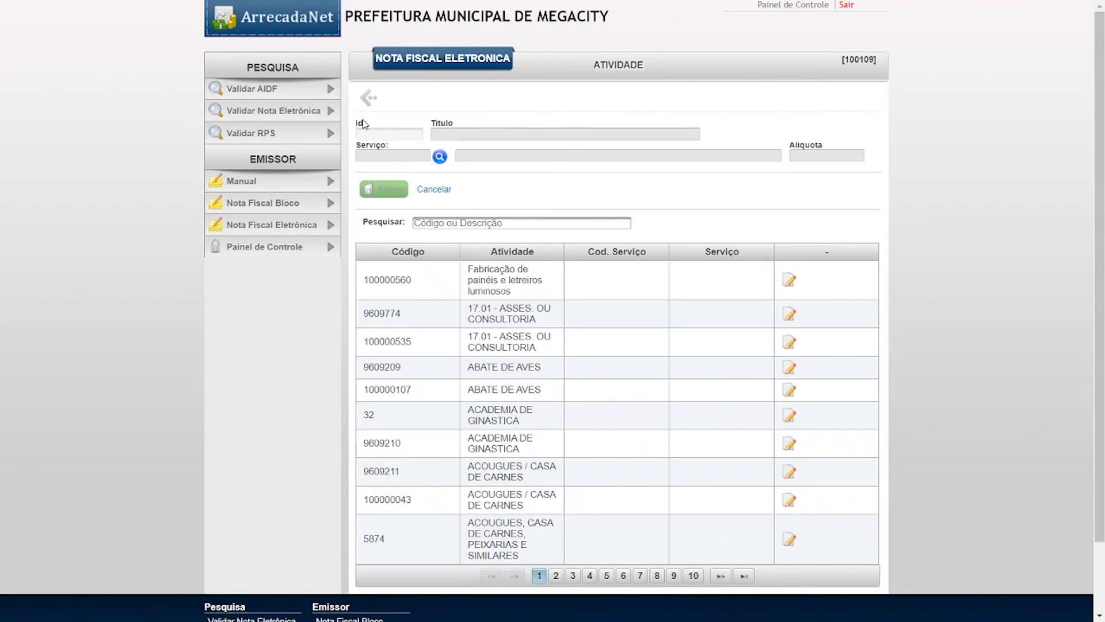
left_click(369, 99)
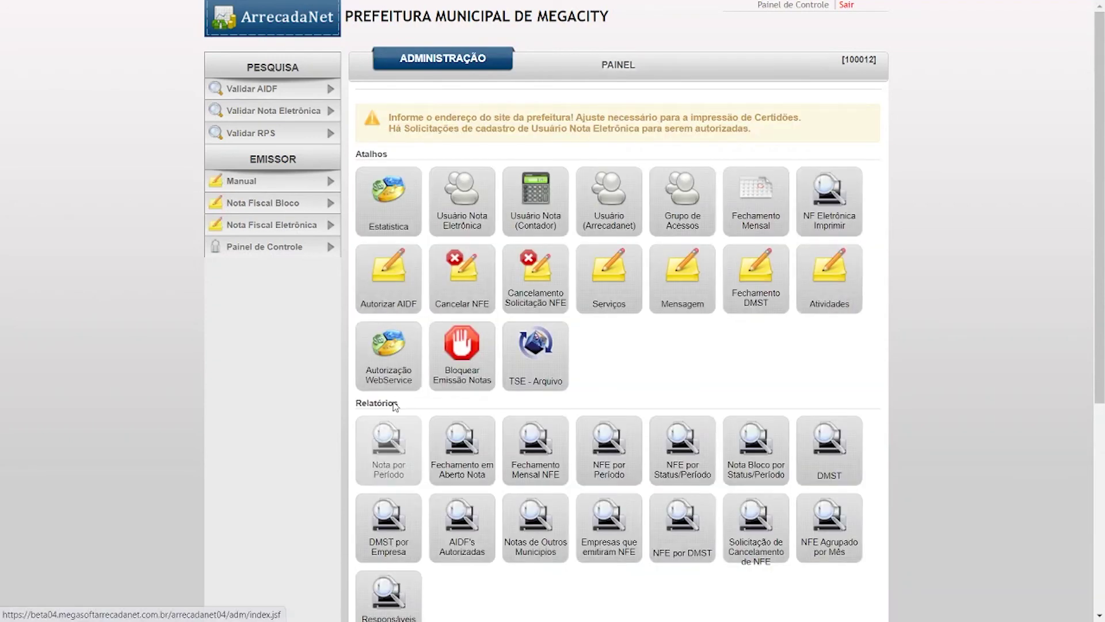
left_click(381, 363)
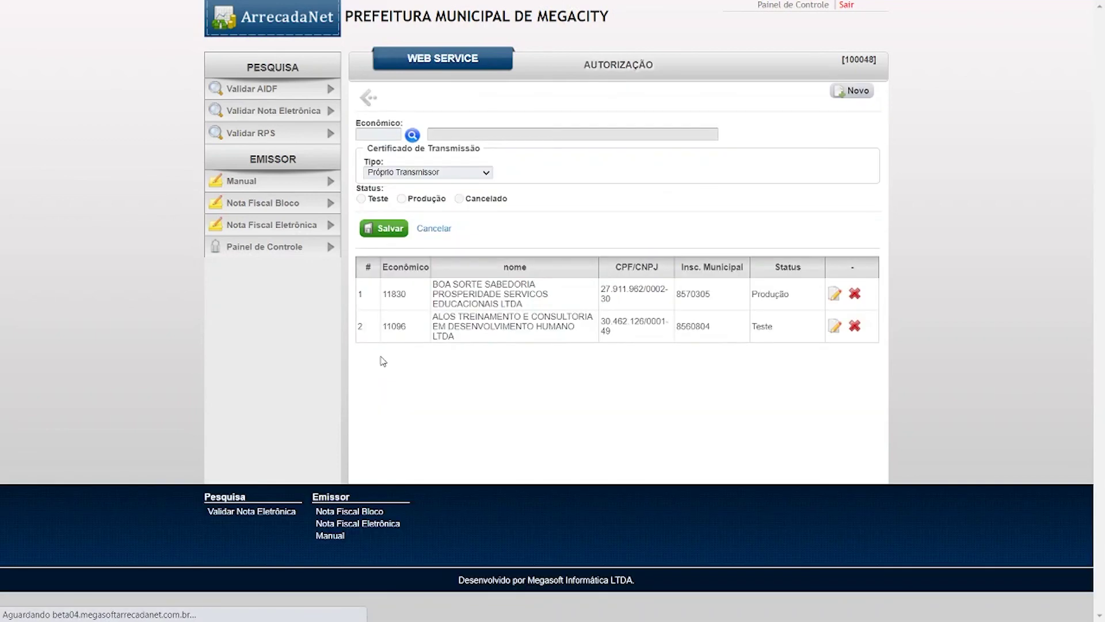
left_click(369, 102)
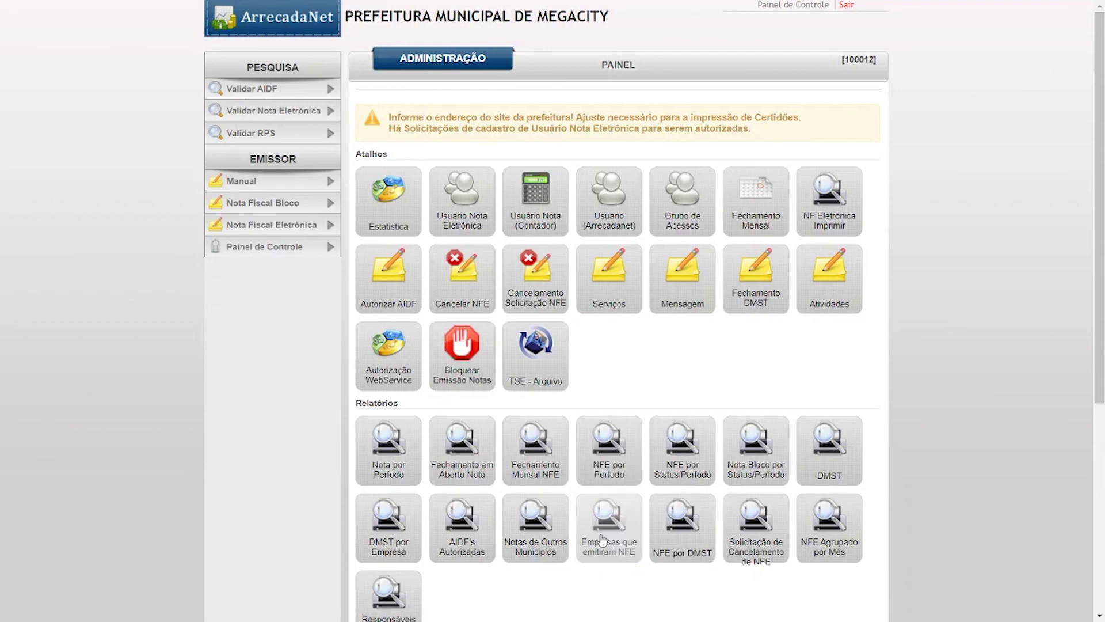
key("F11")
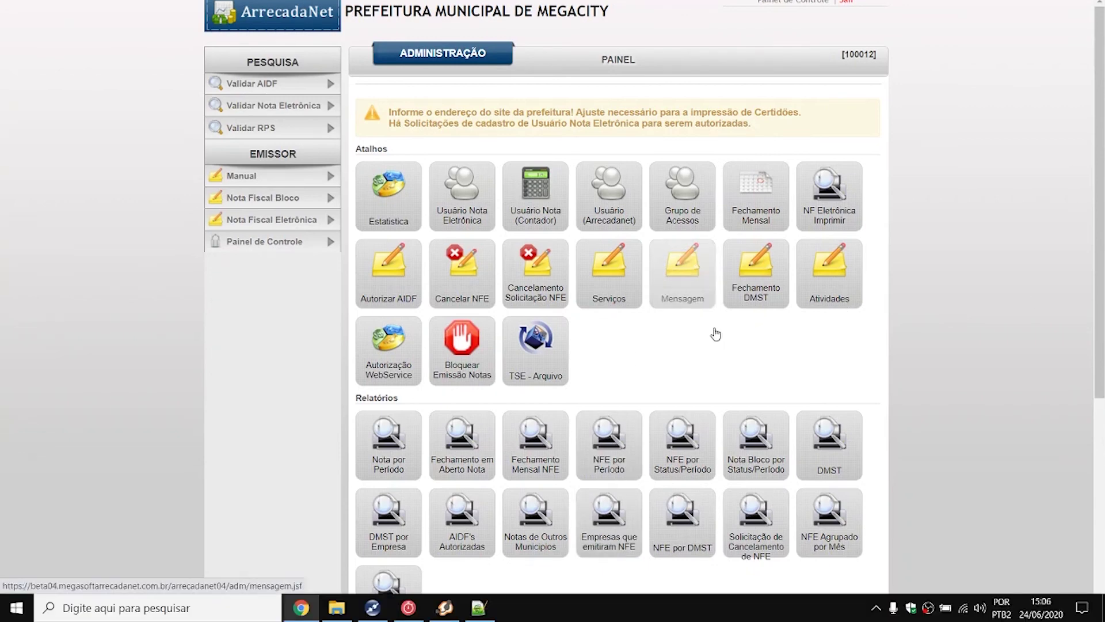
- Replace all text in Notepad++ note new 2 with the ArrecadaNet support e-mail address
left_click(470, 613)
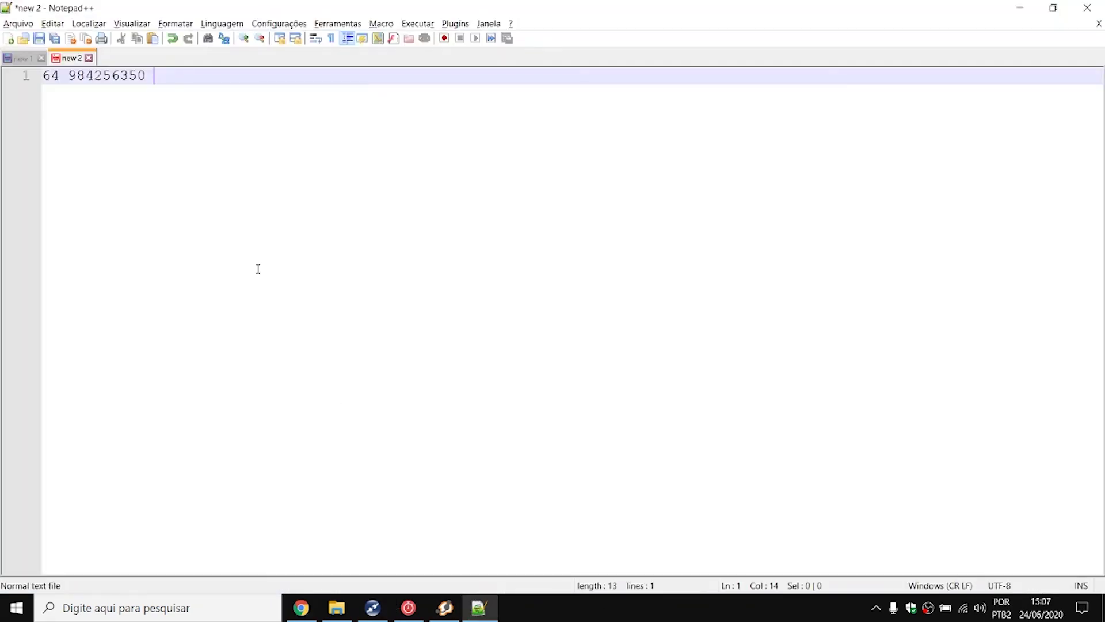
key("ctrl+a")
key("Delete")
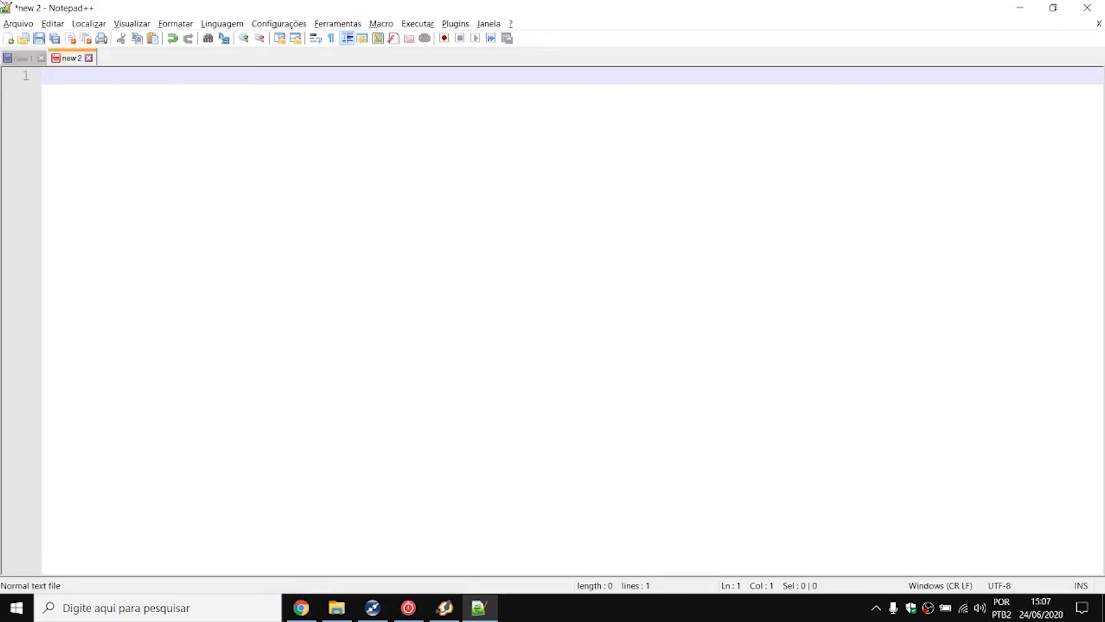
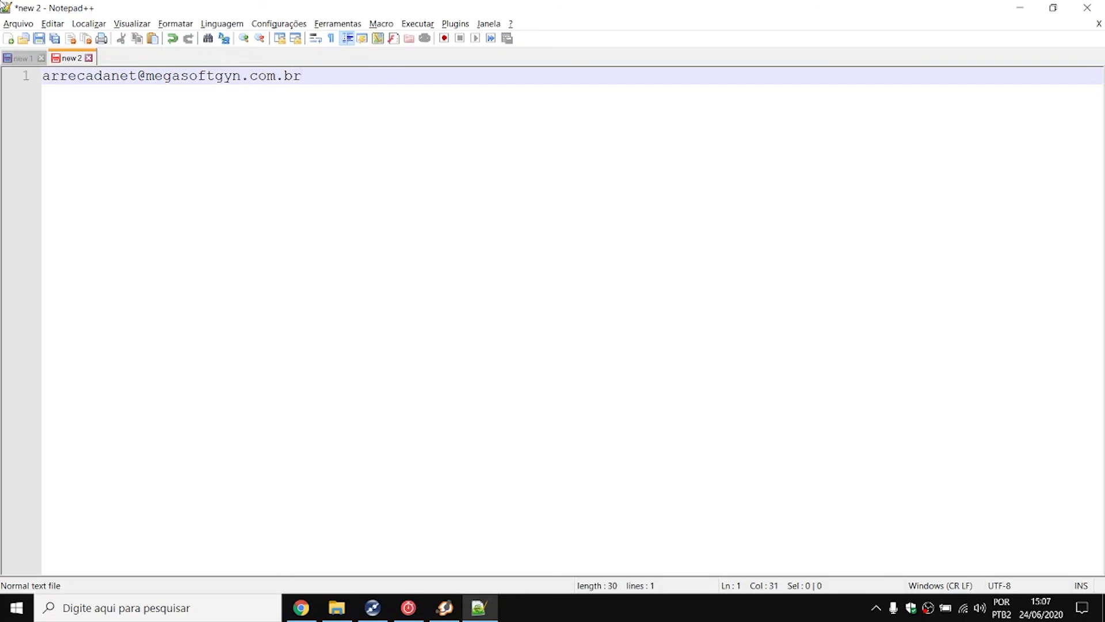
- Highlight the whole support e-mail line in the note
triple_click(221, 87)
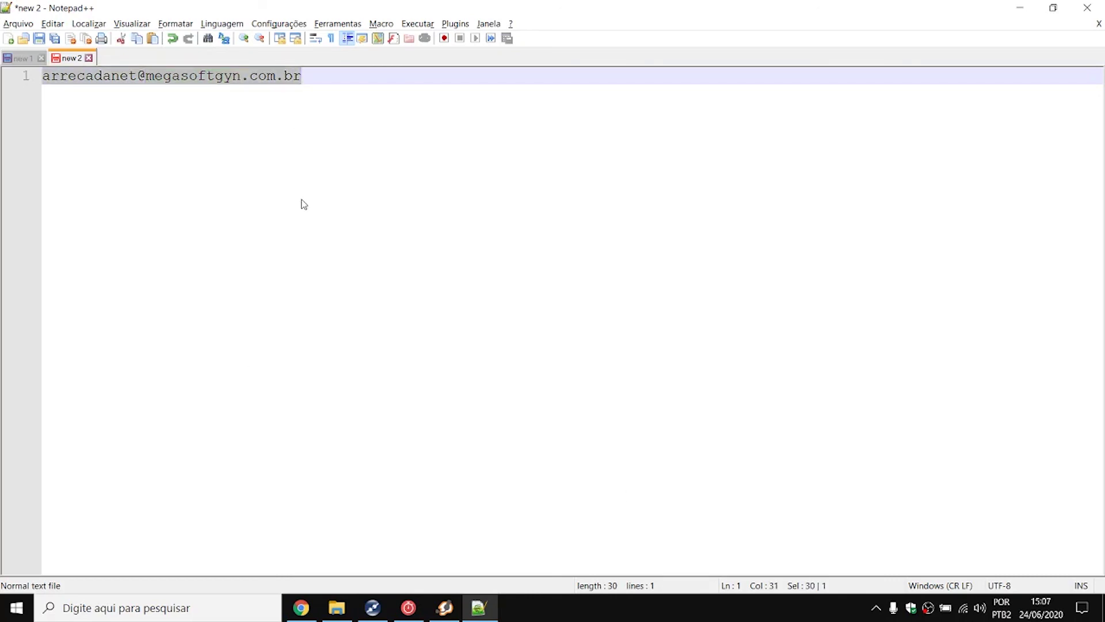
key("XF86AudioRaiseVolume")
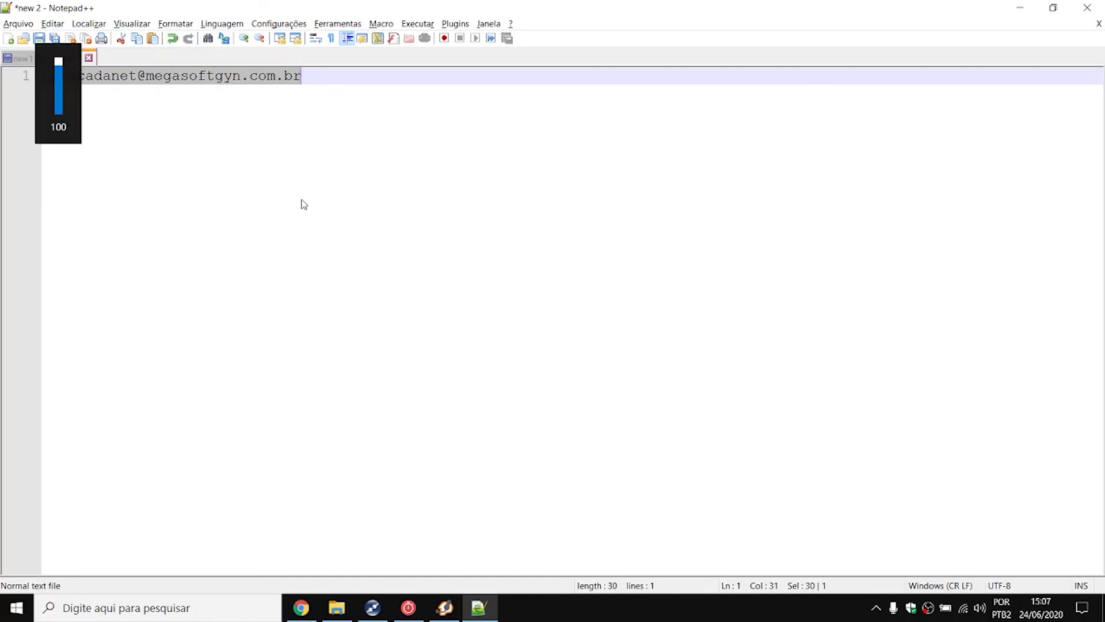
left_click(302, 201)
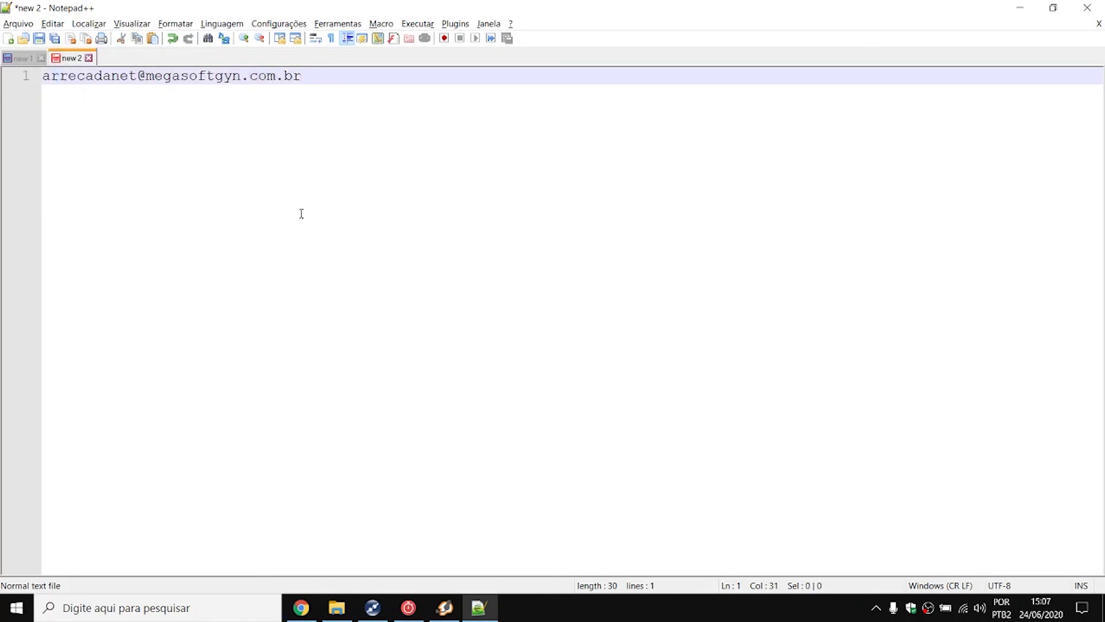
triple_click(132, 78)
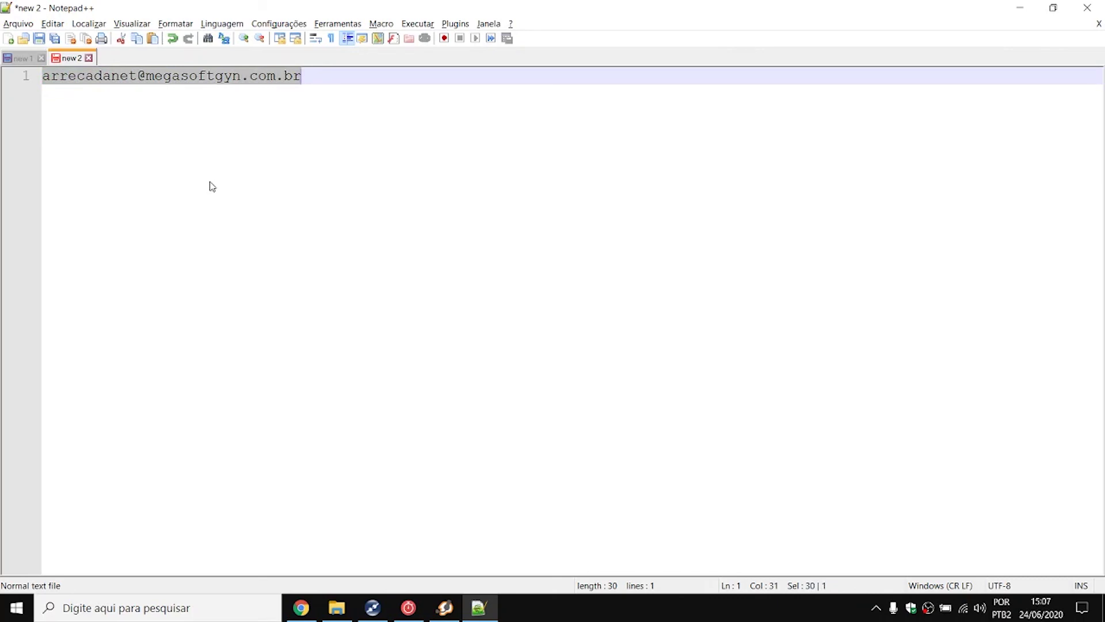
- Return to the browser and scroll down ArrecadaNet's Administração panel tiles
left_click(301, 608)
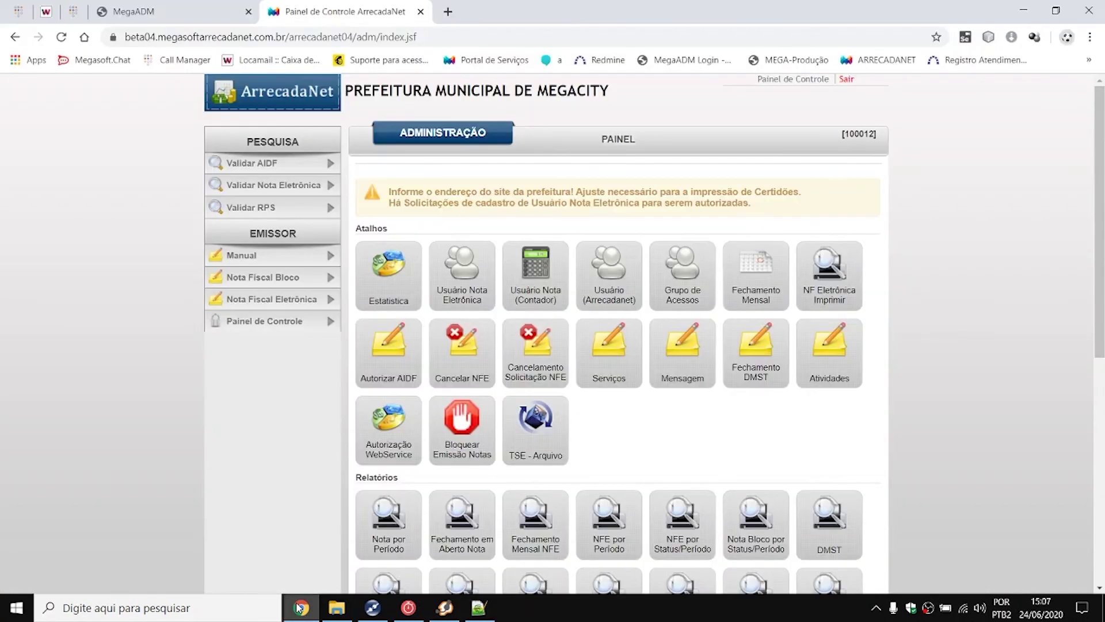
scroll(625, 415, "down", 1)
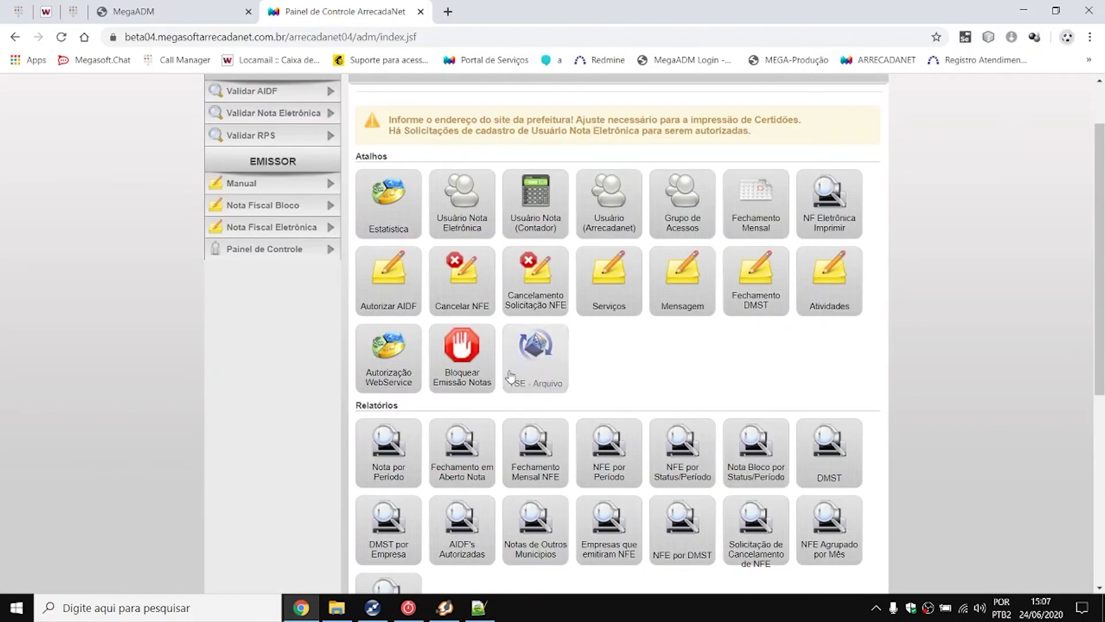